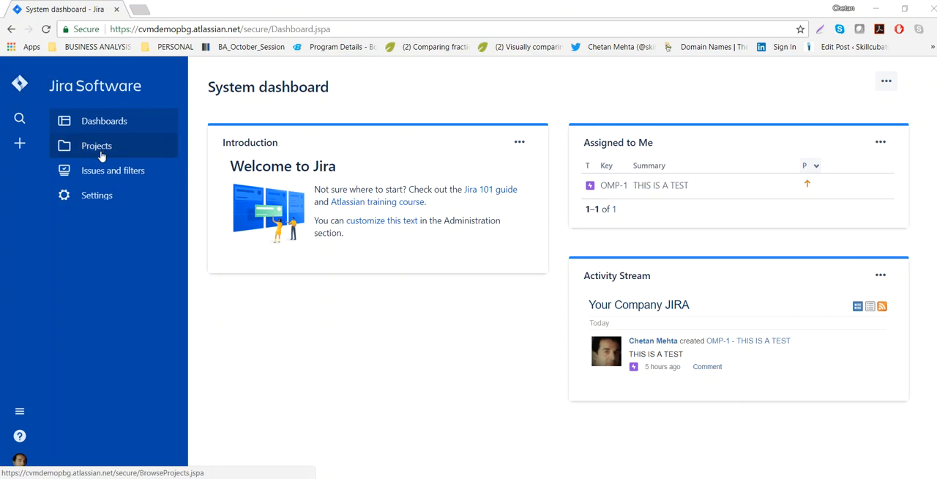
# Open the issue types page in the Jira issue settings.
pyautogui.click(102, 195)
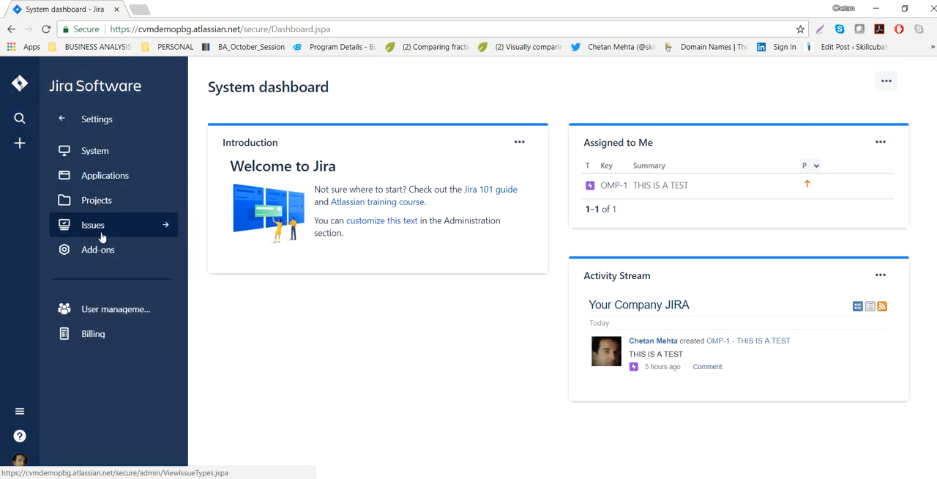
pyautogui.click(100, 227)
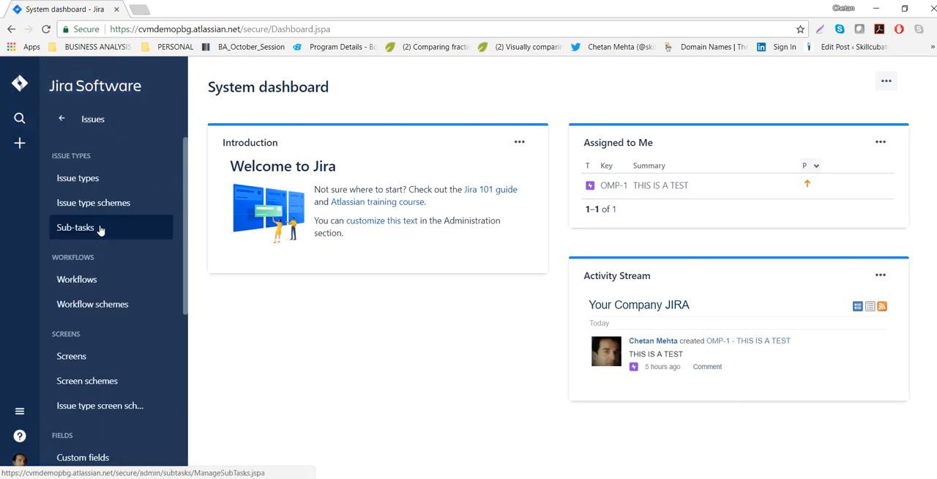
pyautogui.click(82, 187)
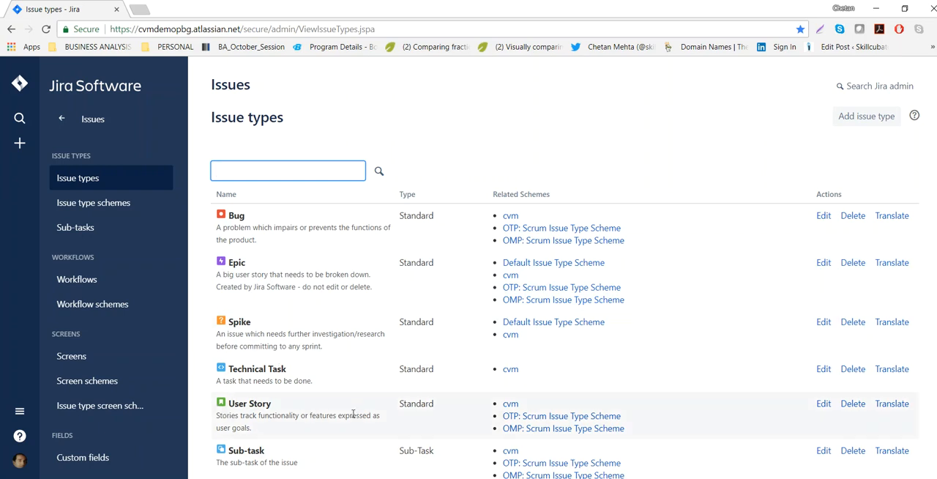
# Review the existing issue types and inspect the Add Issue Type form without creating a new type.
pyautogui.click(846, 121)
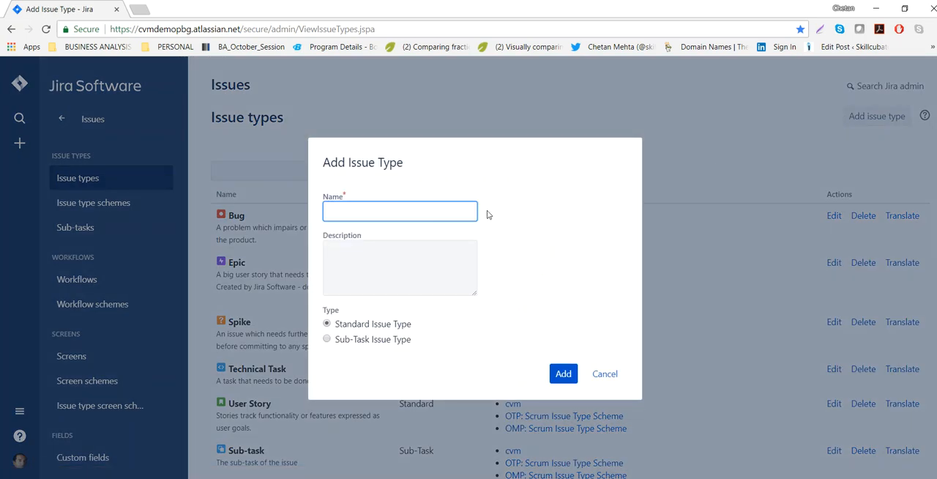
pyautogui.click(605, 375)
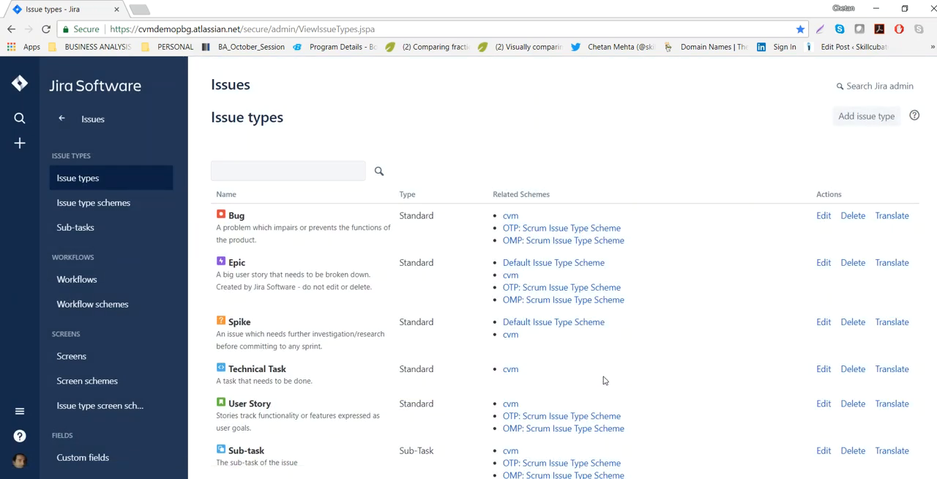
pyautogui.scroll(-1, 601, 325)
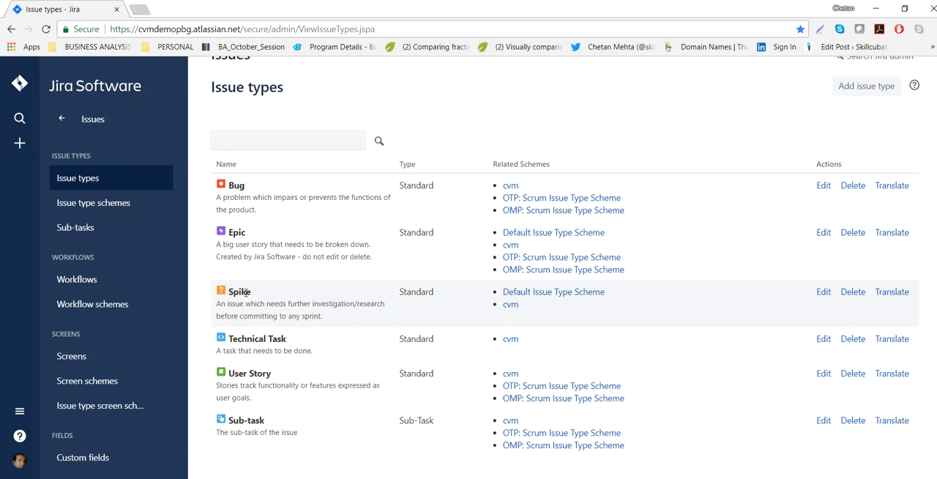
pyautogui.click(867, 86)
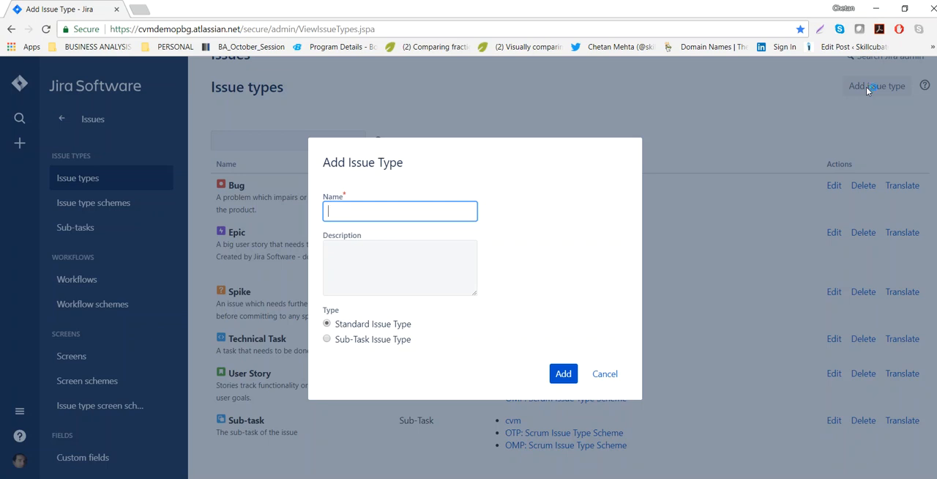
pyautogui.click(606, 375)
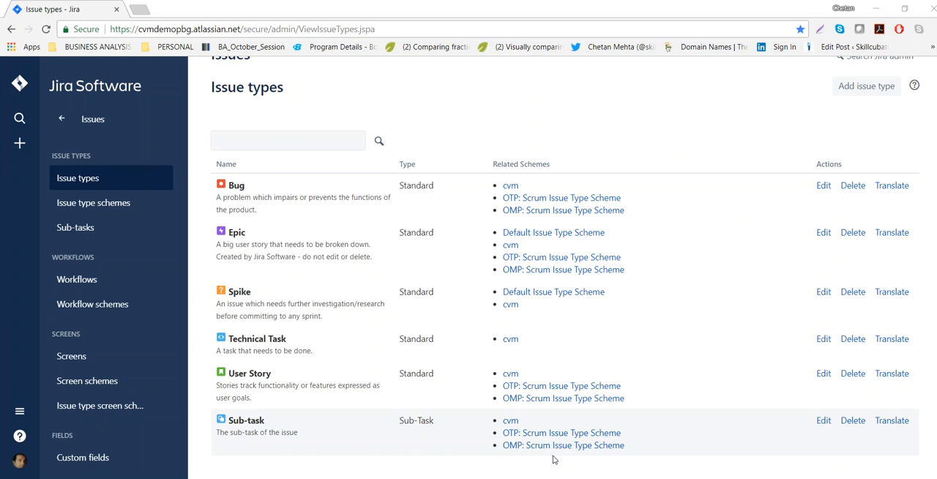
# Open the Online_Market_Place project from the project administration list and return from its settings to the backlog.
pyautogui.click(64, 123)
pyautogui.click(86, 201)
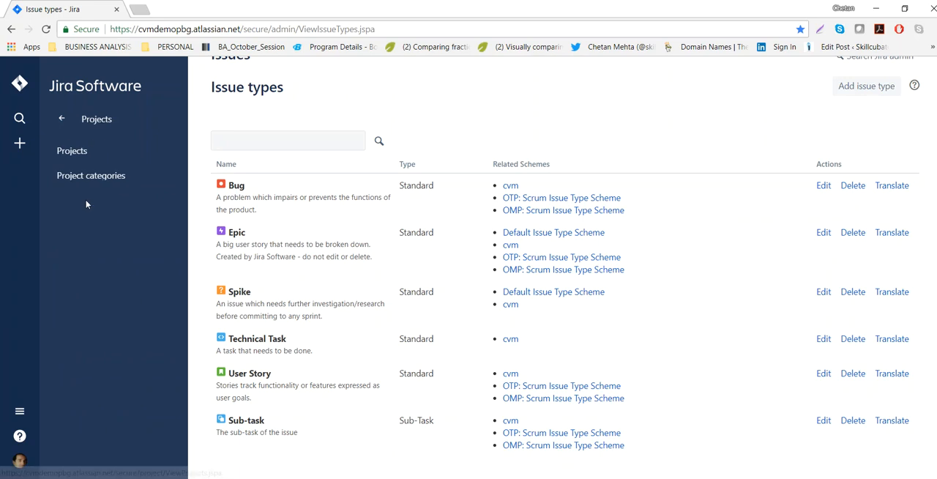
pyautogui.click(65, 151)
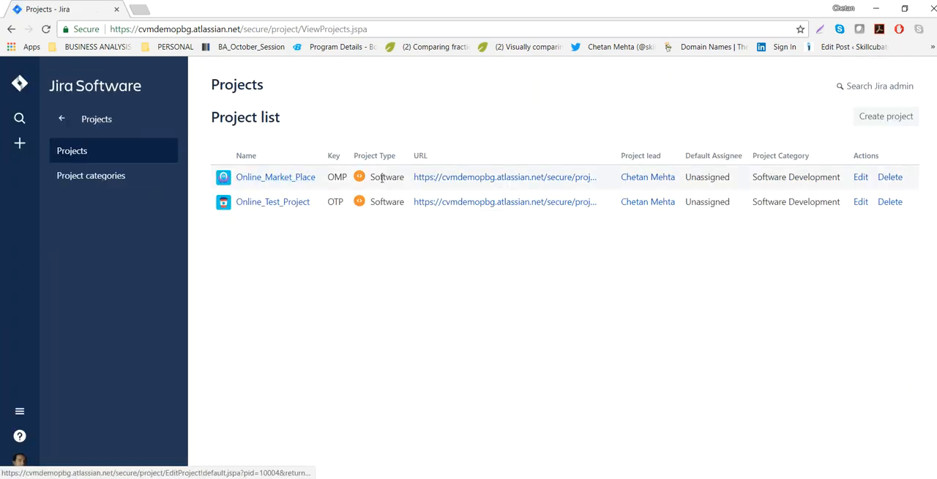
pyautogui.click(301, 181)
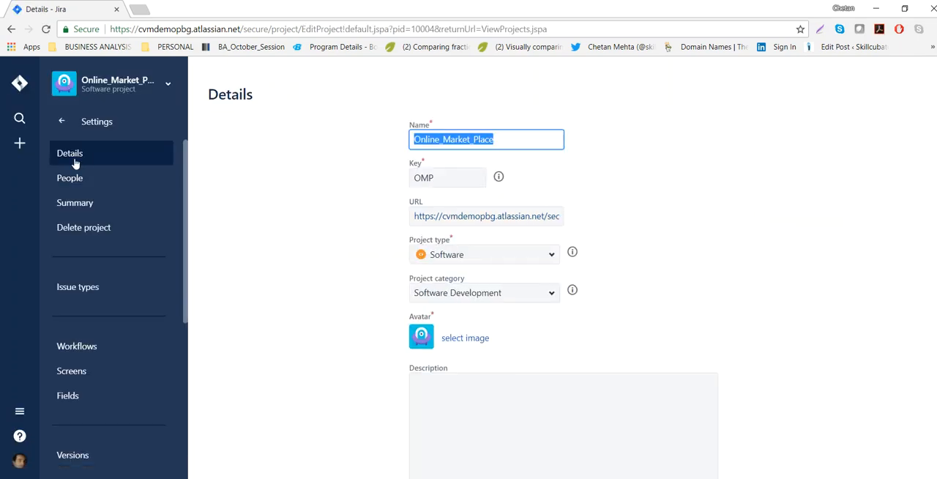
pyautogui.click(62, 122)
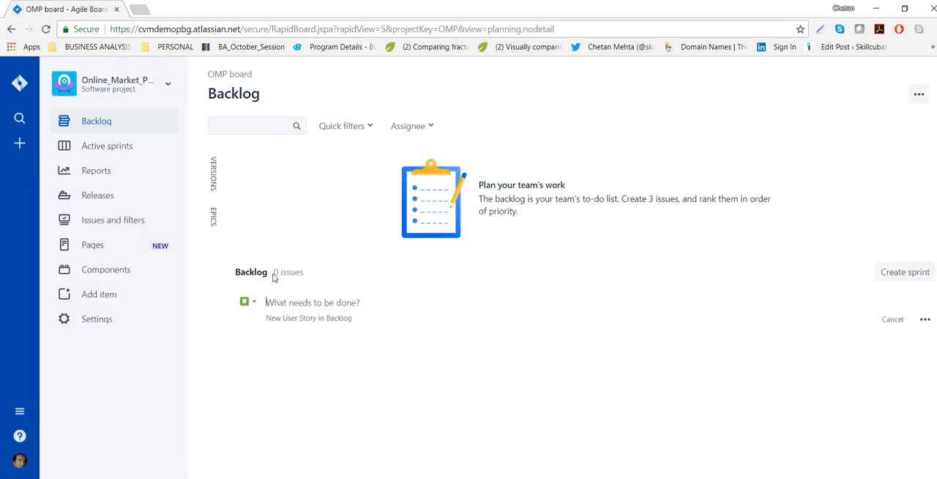
# Start a new issue in the backlog using the full Create issue form and set its issue type to Epic.
pyautogui.moveTo(274, 276); pyautogui.dragTo(325, 277)
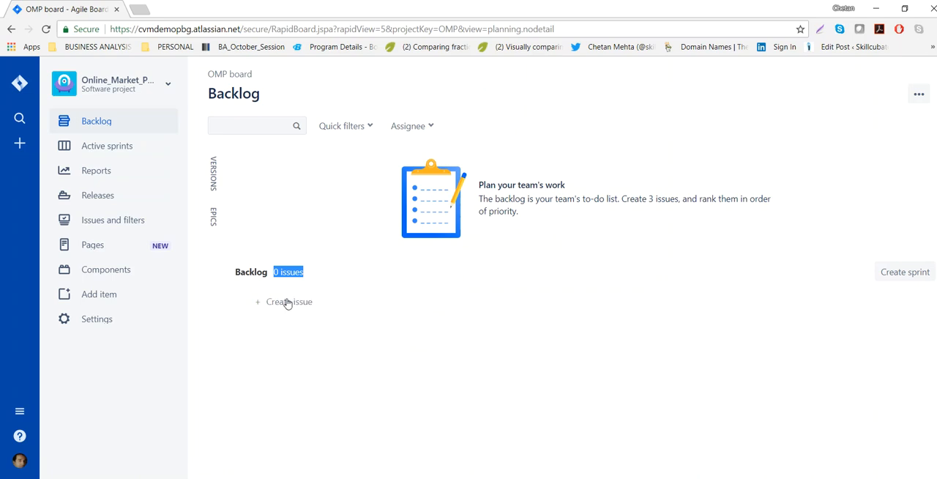
pyautogui.click(288, 302)
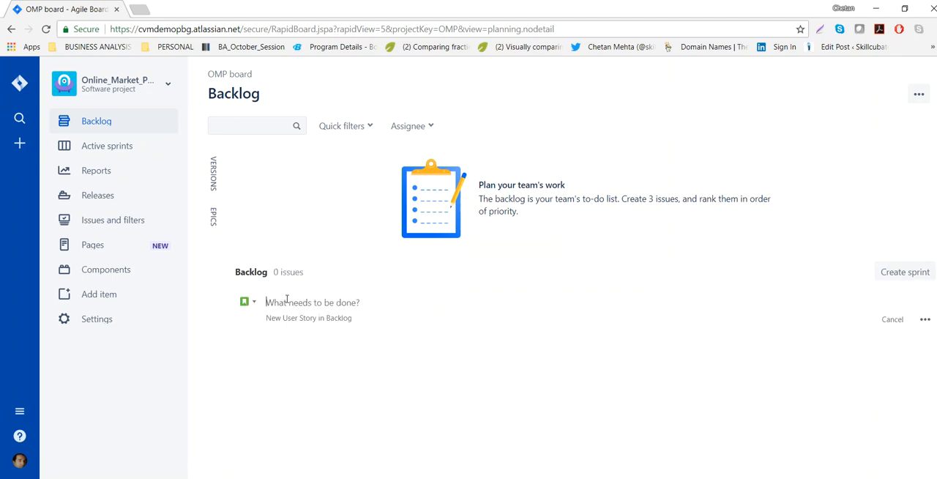
pyautogui.click(925, 323)
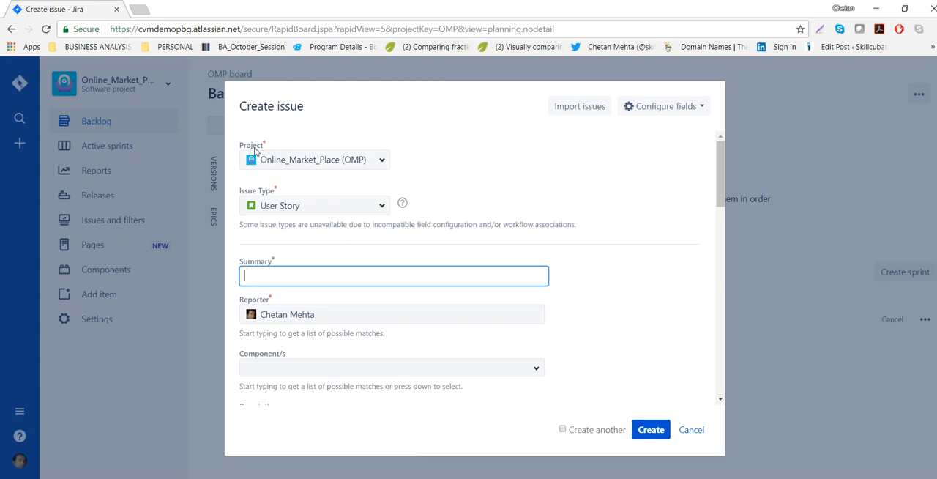
pyautogui.click(379, 213)
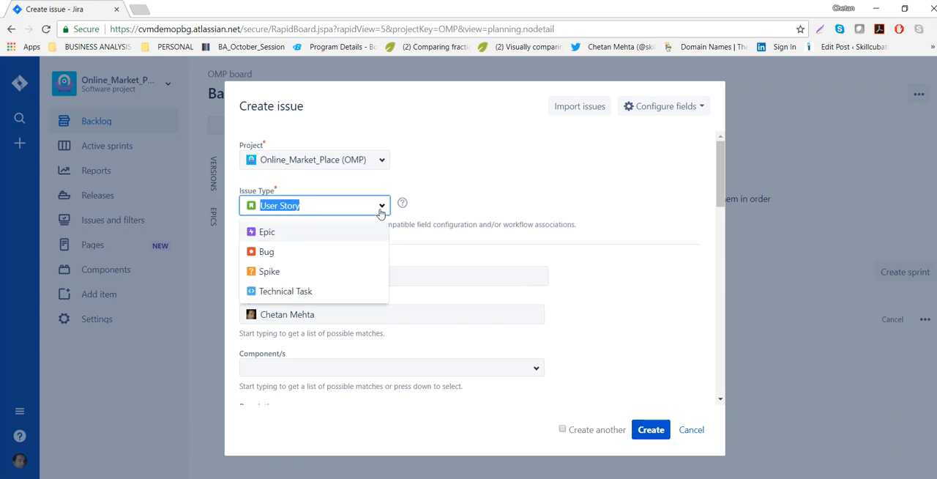
pyautogui.click(272, 235)
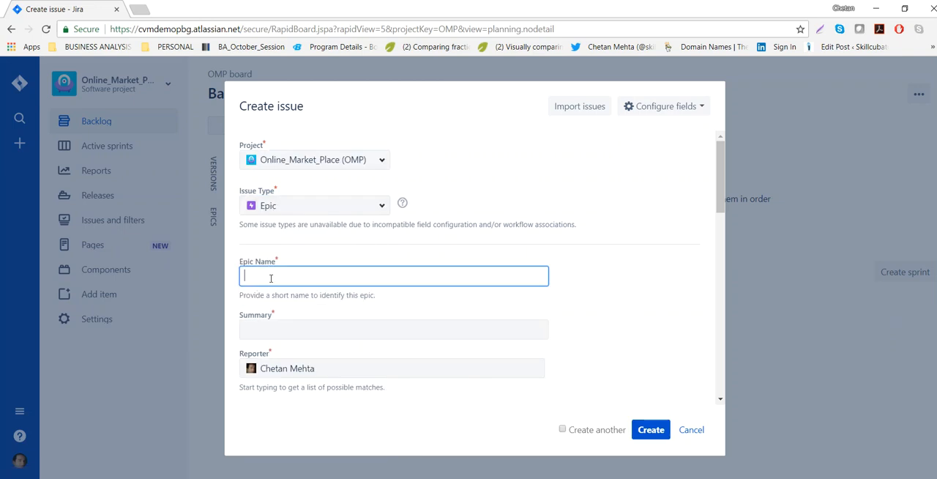
# Set the epic name to "Enable multiple payment options", copied from the Word document of examples.
pyautogui.hotkey('alt', 'Tab')
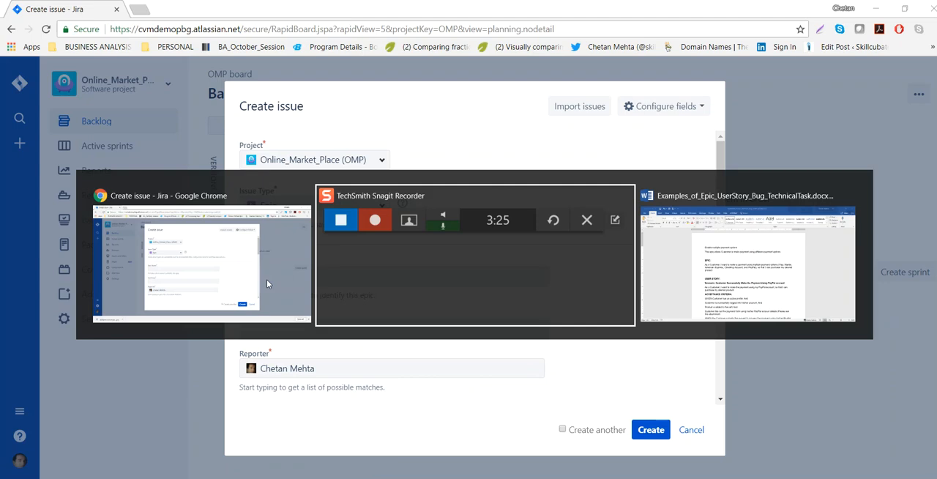
pyautogui.moveTo(285, 182); pyautogui.dragTo(477, 184)
pyautogui.hotkey('ctrl', 'c')
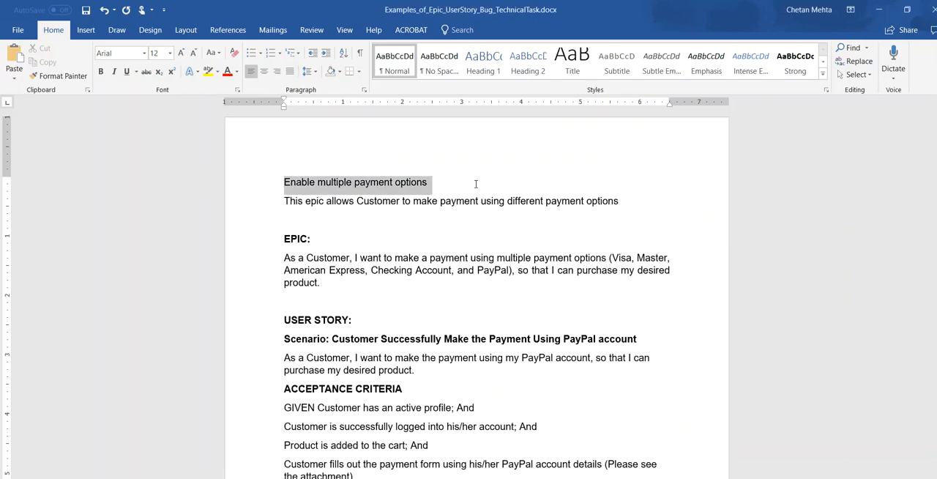
pyautogui.hotkey('alt', 'Tab')
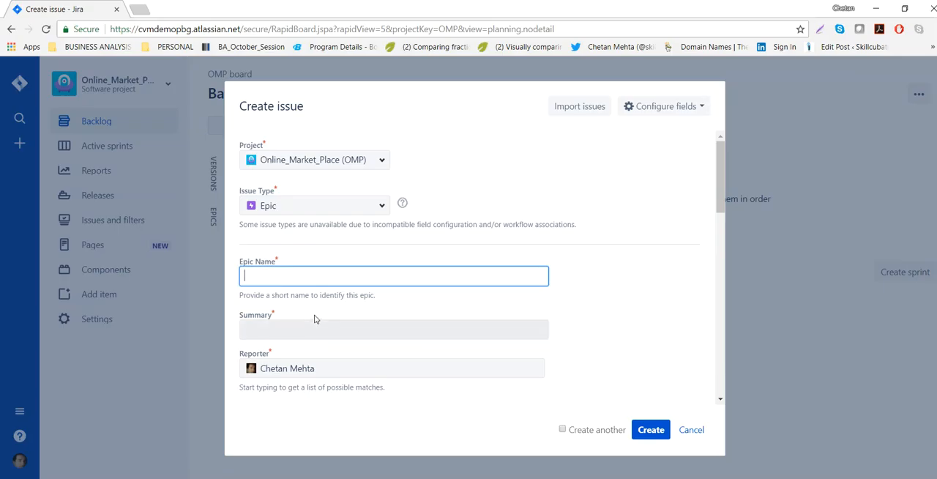
pyautogui.hotkey('ctrl', 'v')
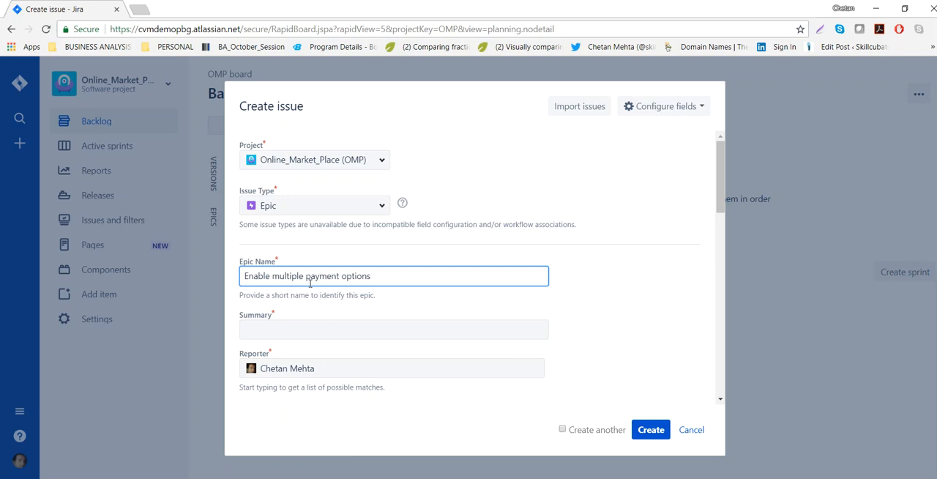
# Fill in the summary with "This epic allows Customer to make payment using different payment options" from the Word document.
pyautogui.click(355, 331)
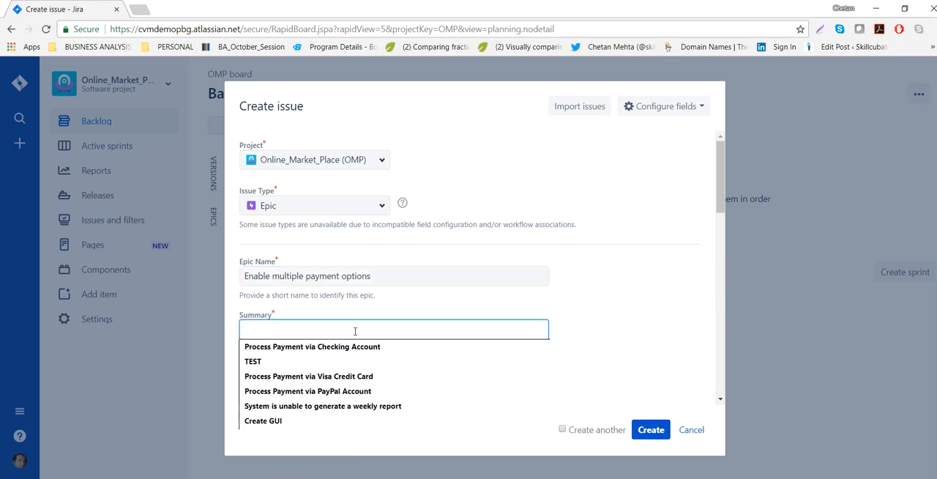
pyautogui.hotkey('alt', 'Tab')
pyautogui.moveTo(285, 202); pyautogui.dragTo(716, 222)
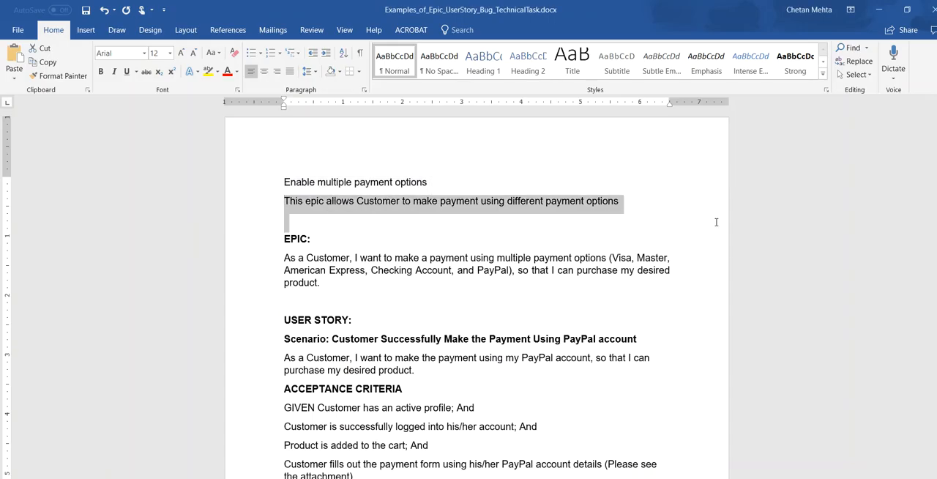
pyautogui.hotkey('alt', 'Tab')
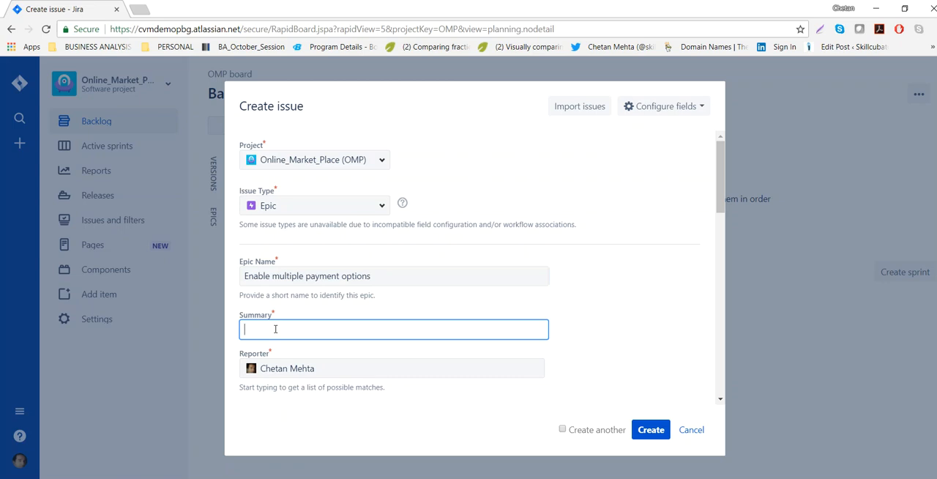
pyautogui.write('This epic allows Customer to make payment using different payment options')
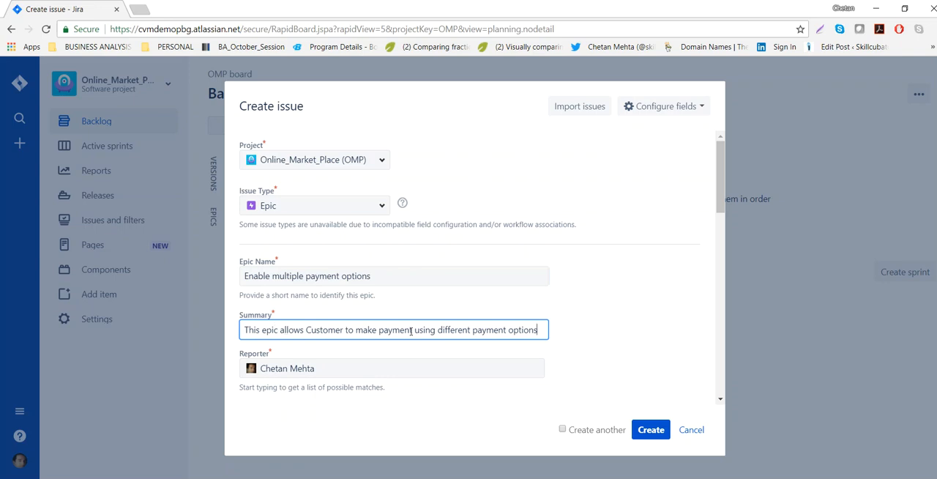
# Assign the Process Payment component to the epic.
pyautogui.scroll(-3, 499, 320)
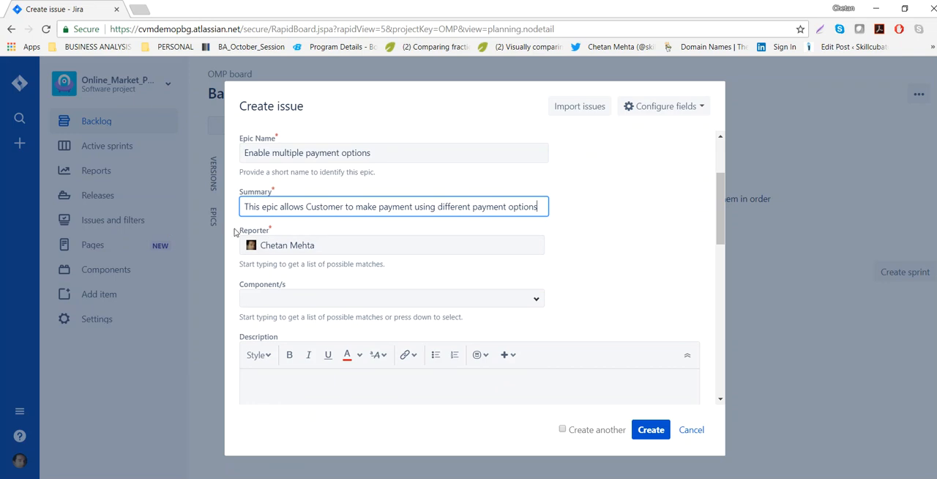
pyautogui.moveTo(237, 232); pyautogui.dragTo(271, 233)
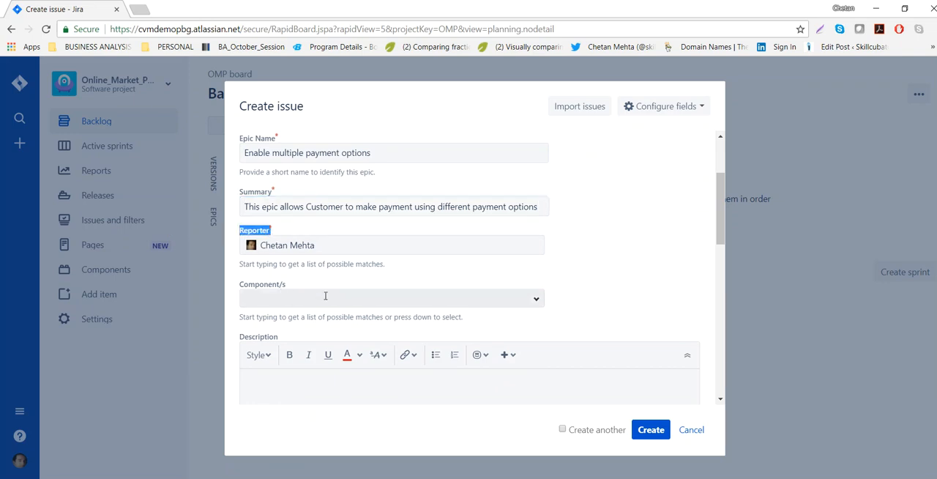
pyautogui.click(535, 306)
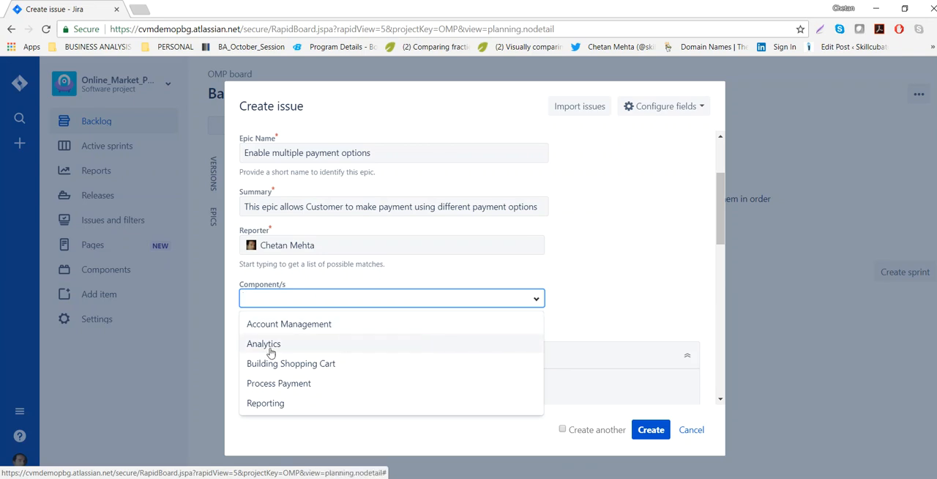
pyautogui.click(304, 384)
pyautogui.click(537, 301)
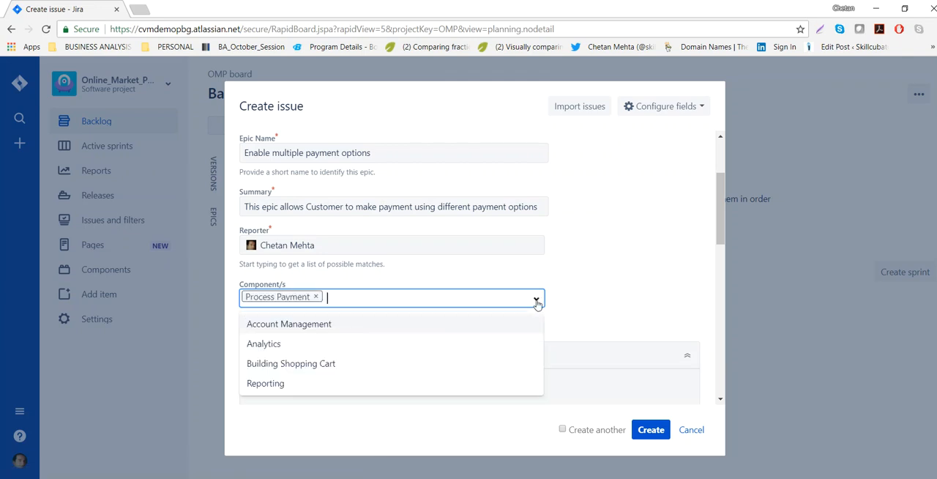
pyautogui.click(641, 291)
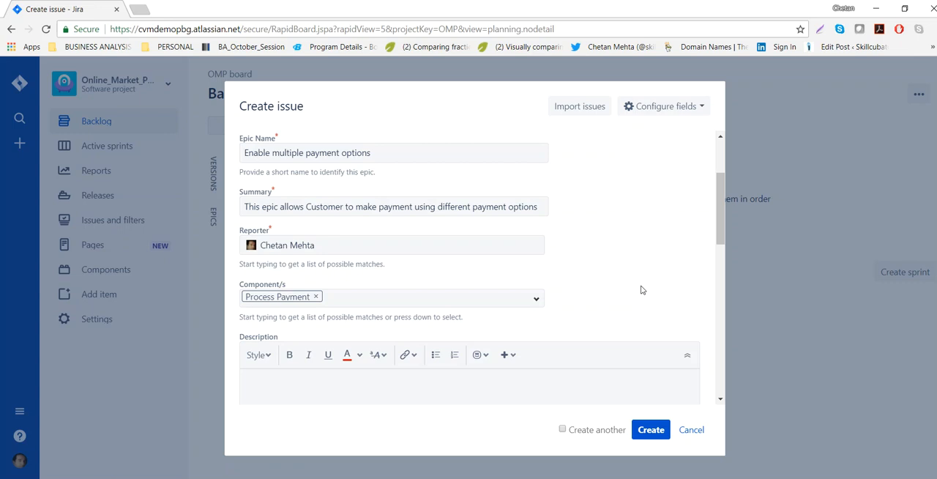
# Copy the customer statement under the EPIC heading in the Word document into the epic's description.
pyautogui.click(470, 377)
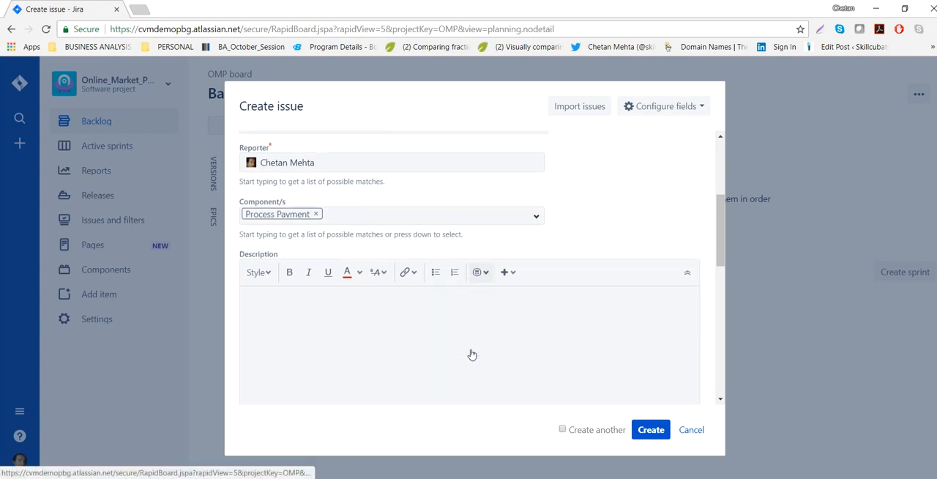
pyautogui.hotkey('alt', 'Tab')
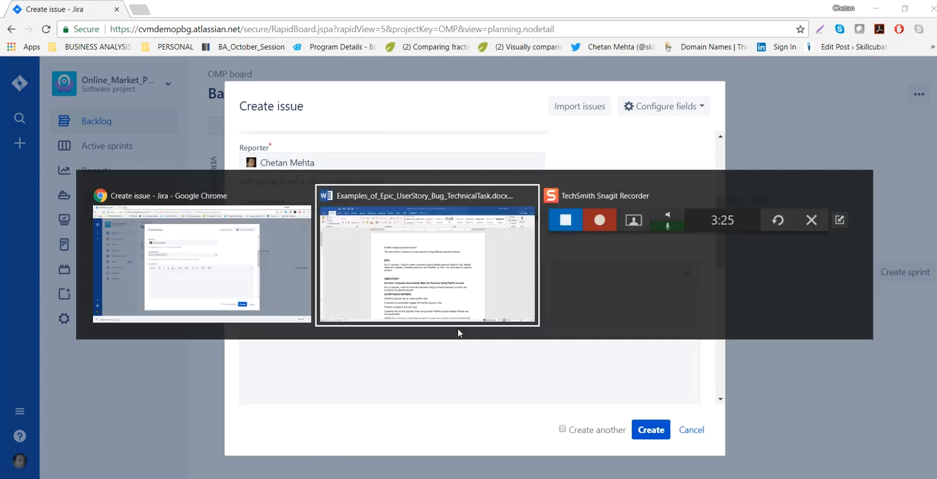
pyautogui.moveTo(347, 233); pyautogui.dragTo(284, 197)
pyautogui.moveTo(284, 254); pyautogui.dragTo(370, 308)
pyautogui.hotkey('ctrl', 'c')
pyautogui.hotkey('alt', 'Tab')
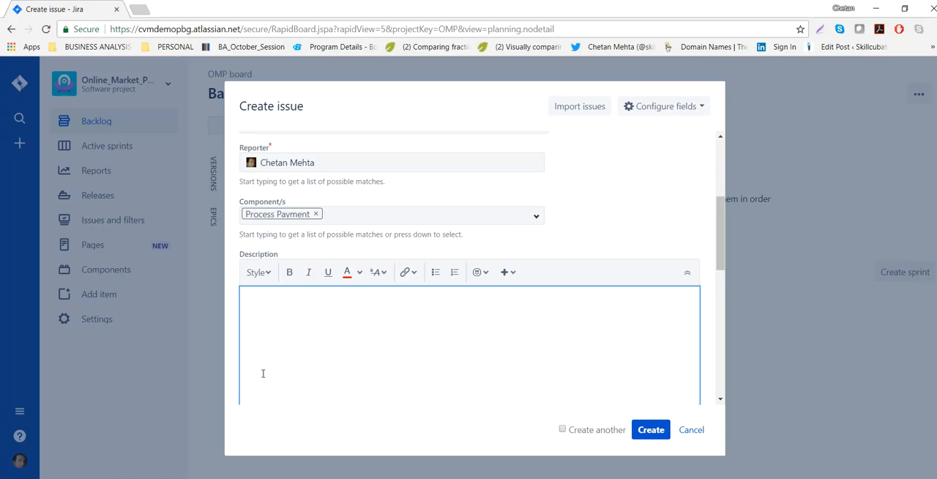
pyautogui.hotkey('ctrl', 'v')
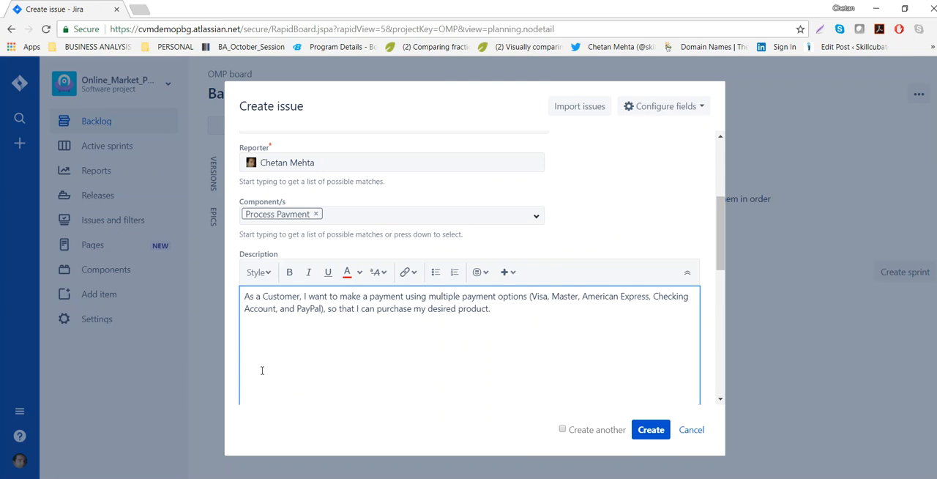
pyautogui.scroll(-3, 262, 371)
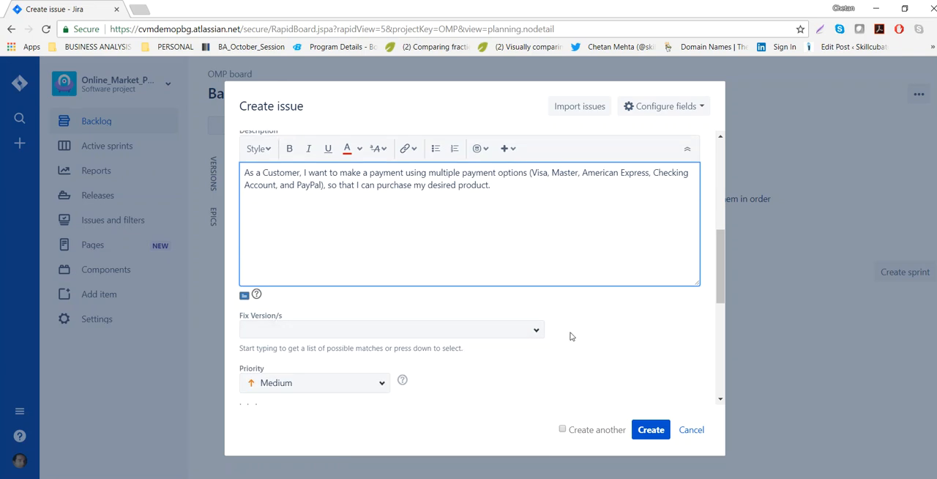
# Set the epic's fix versions to Release_1 and Release_2.
pyautogui.scroll(-3, 559, 328)
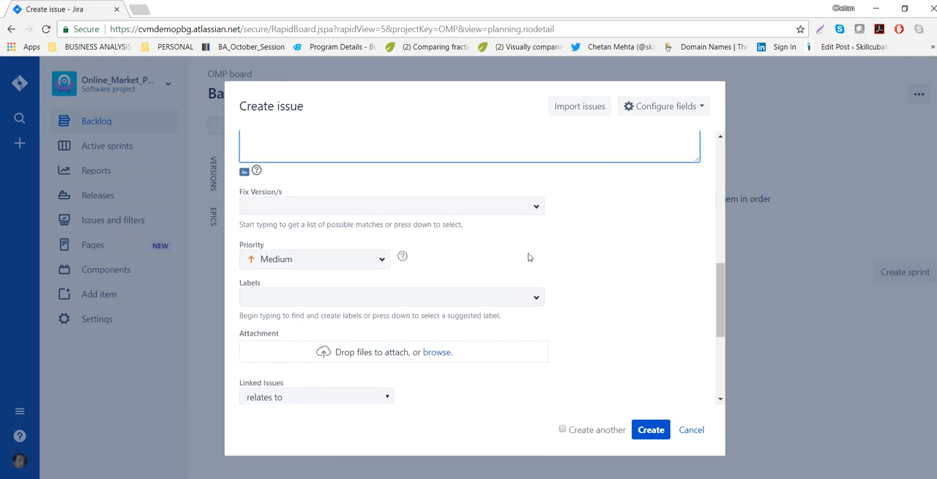
pyautogui.click(536, 210)
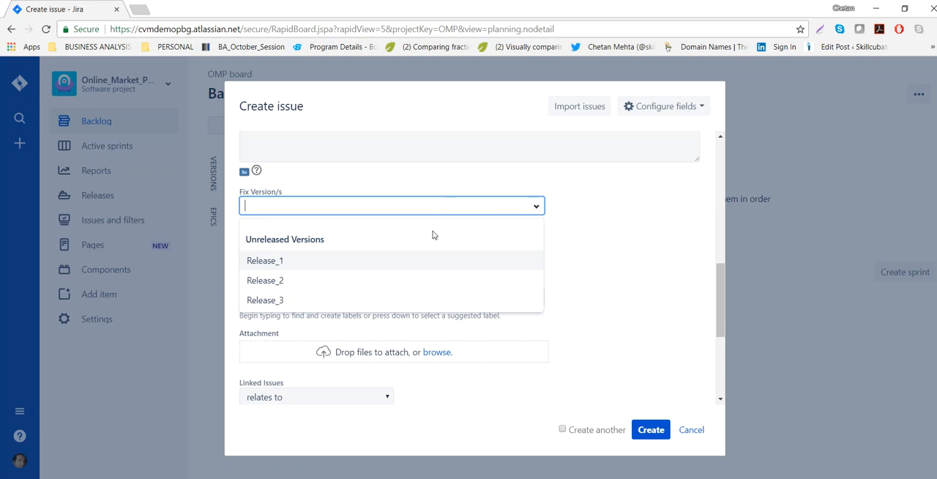
pyautogui.click(328, 263)
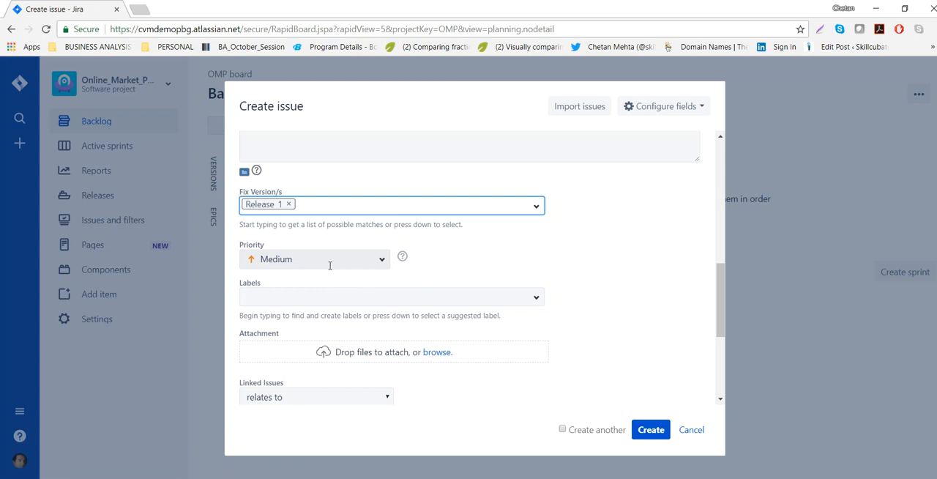
pyautogui.write('re')
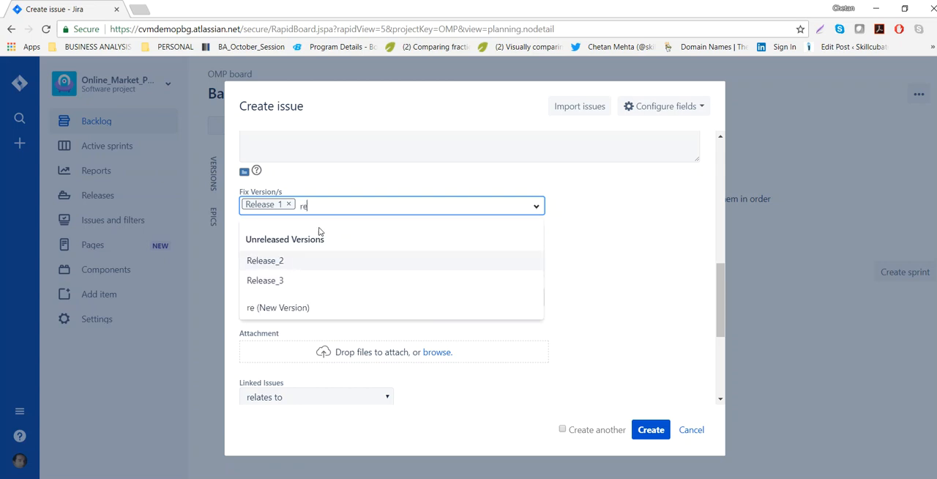
pyautogui.press('Return')
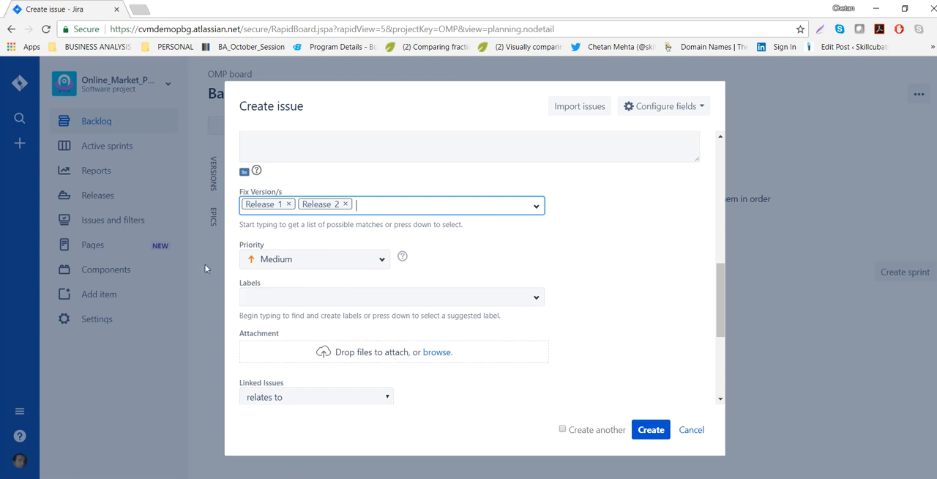
# Set the epic's priority to Highest and add the new label "payment".
pyautogui.click(379, 265)
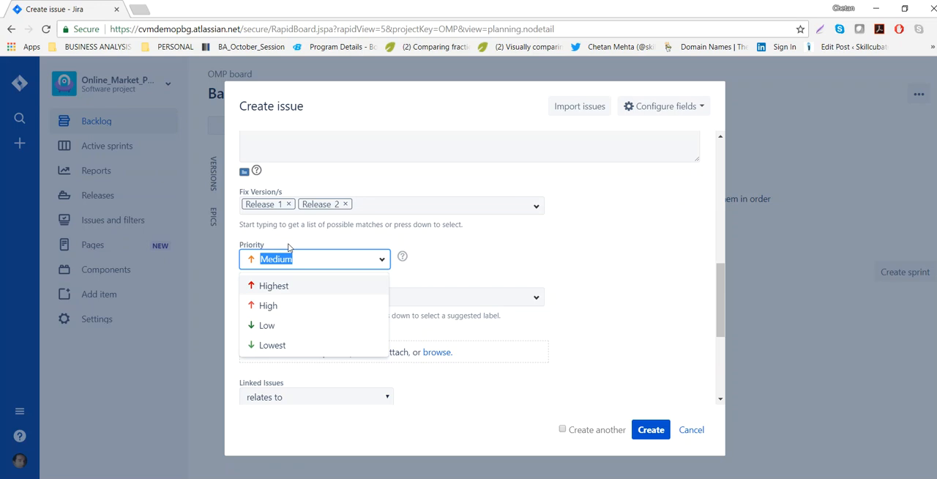
pyautogui.click(277, 287)
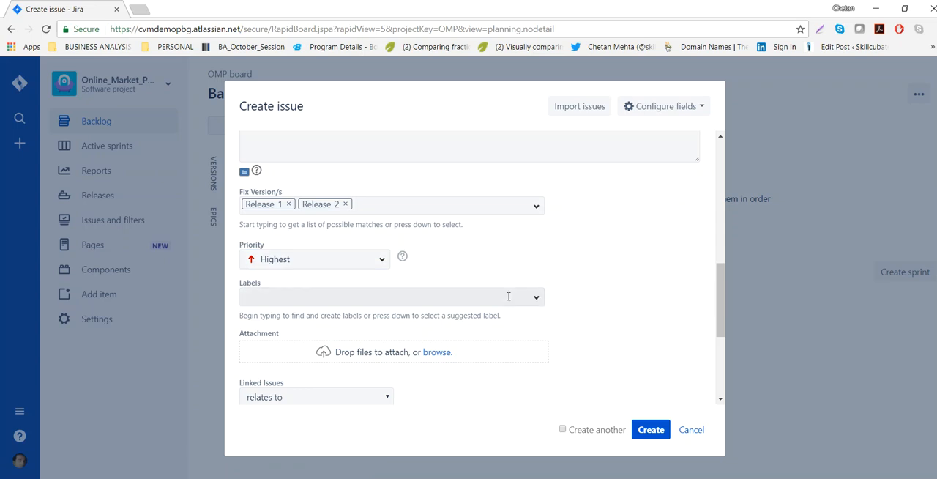
pyautogui.click(527, 299)
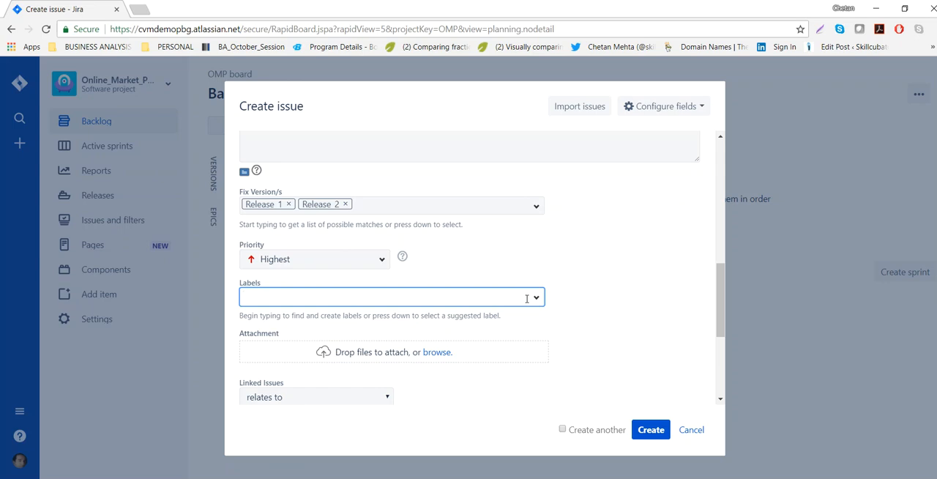
pyautogui.write('payment')
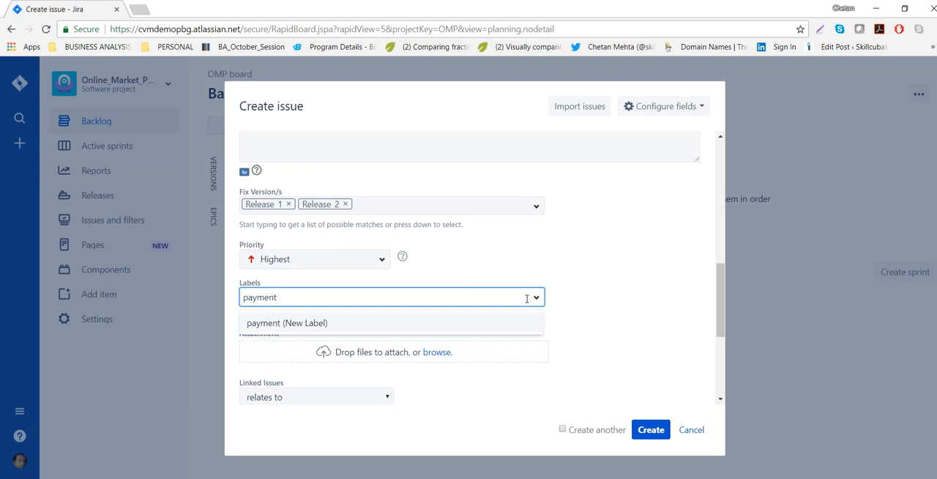
pyautogui.press('Return')
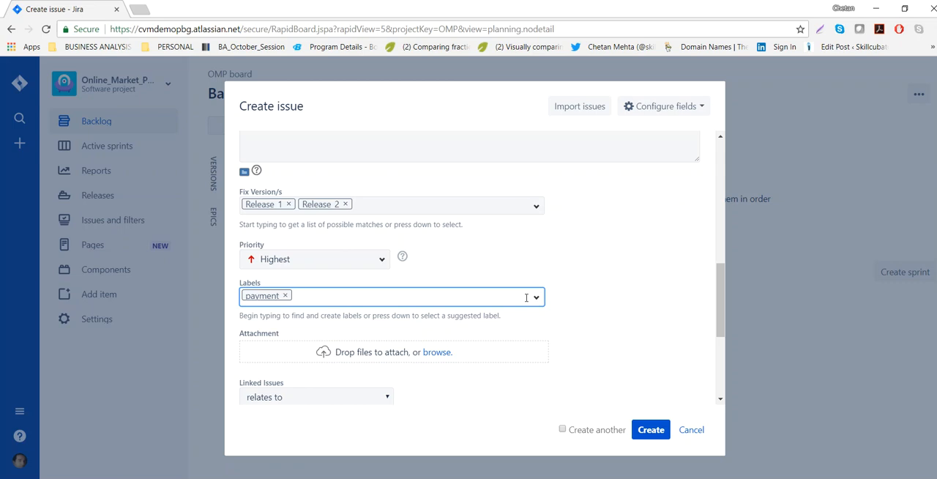
# Attach the StakeholderAnalysis Word file from the Documents folder to the epic.
pyautogui.scroll(-2, 498, 358)
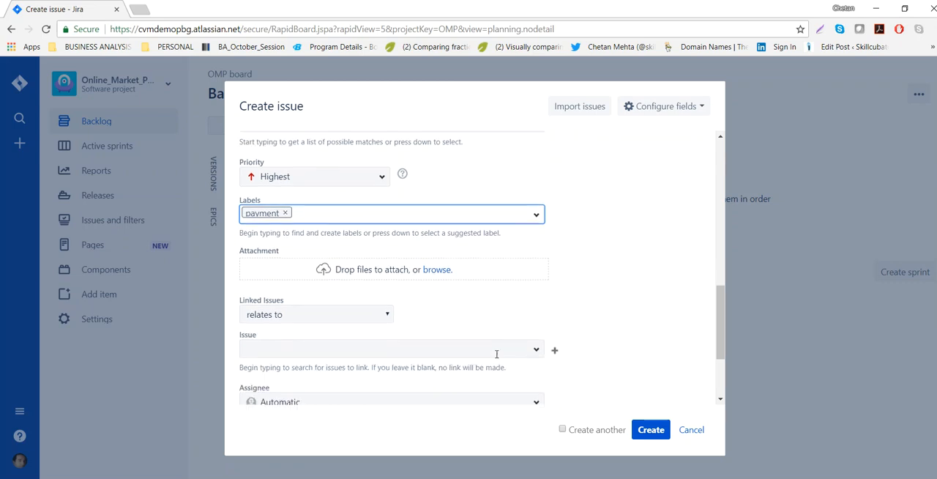
pyautogui.click(439, 271)
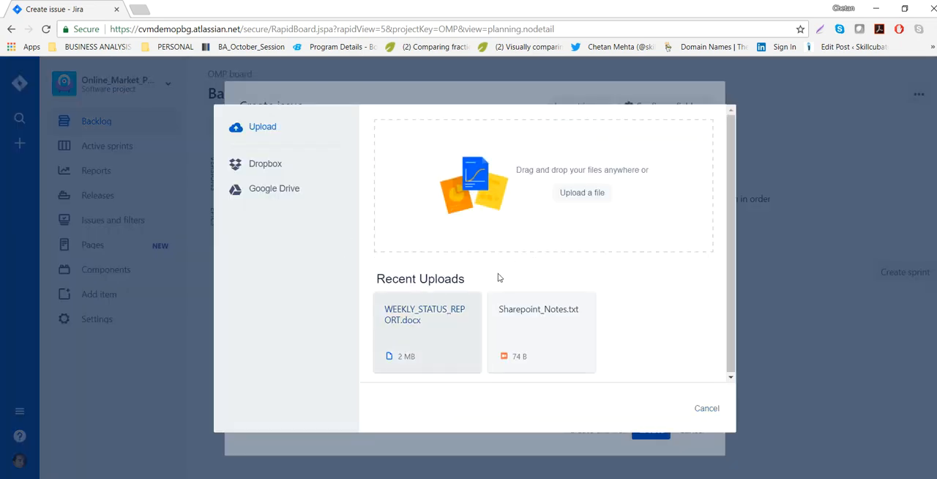
pyautogui.click(572, 199)
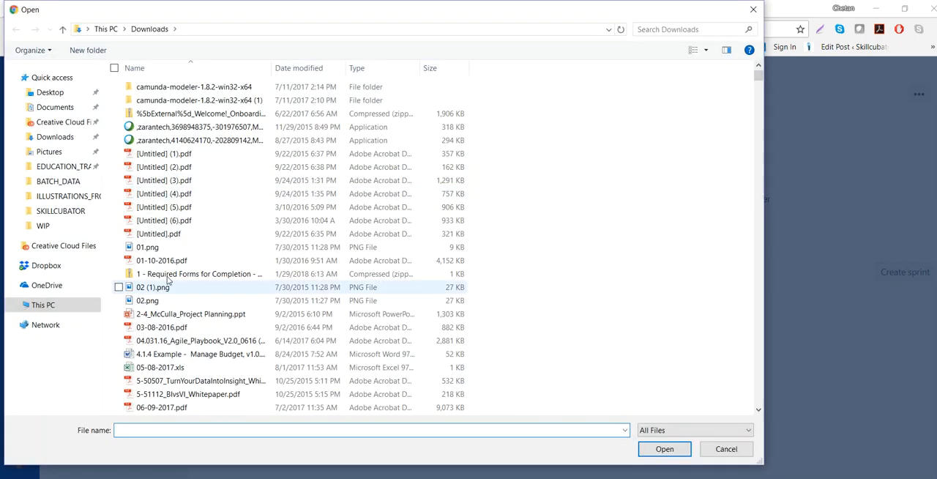
pyautogui.moveTo(759, 77); pyautogui.dragTo(758, 399)
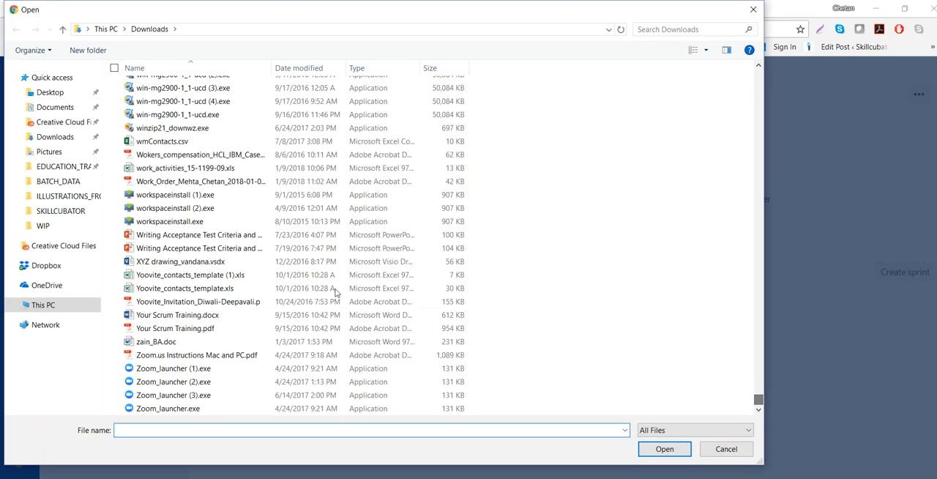
pyautogui.scroll(7, 216, 193)
pyautogui.click(58, 107)
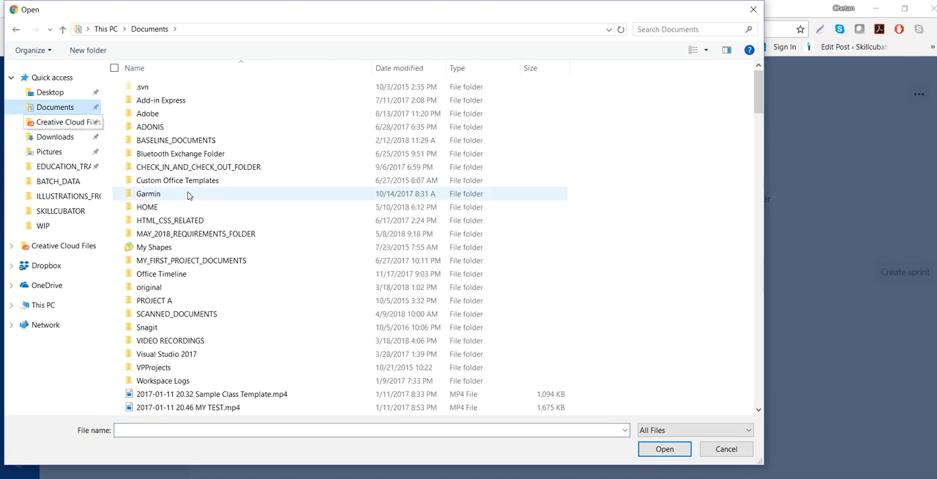
pyautogui.scroll(-13, 209, 272)
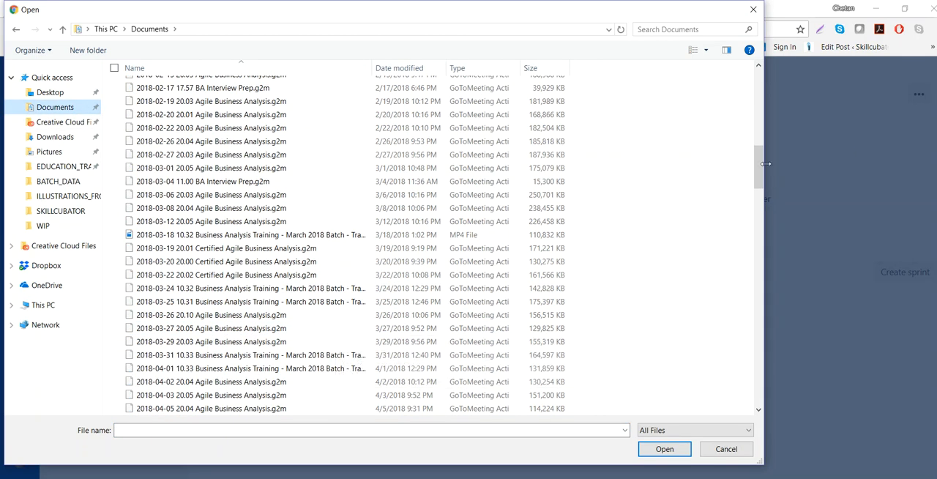
pyautogui.moveTo(759, 174); pyautogui.dragTo(758, 392)
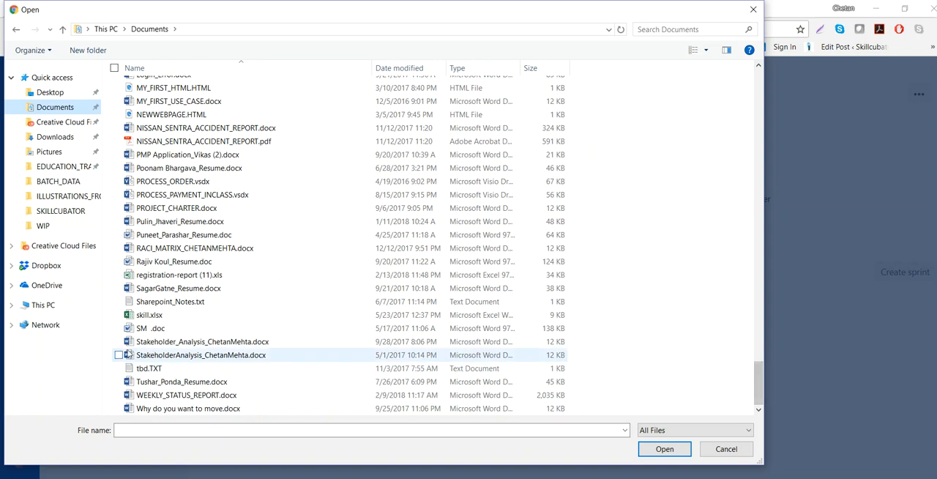
pyautogui.doubleClick(158, 357)
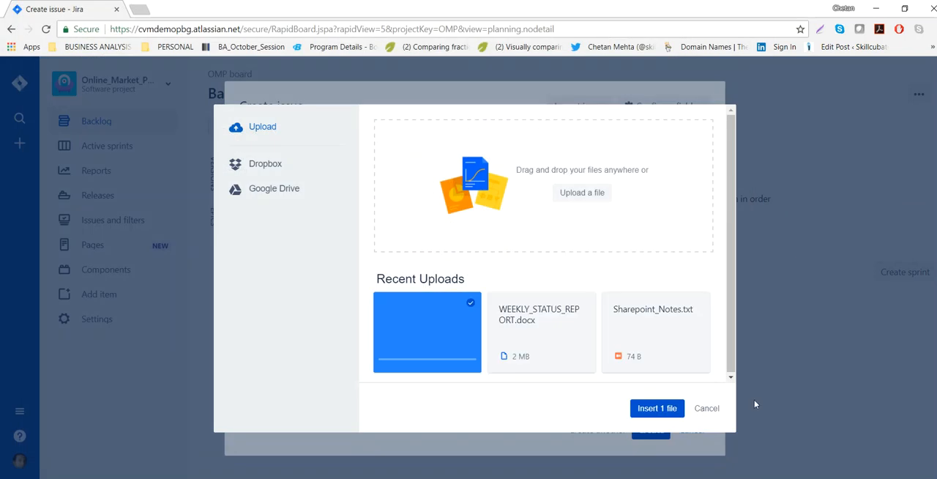
pyautogui.click(648, 411)
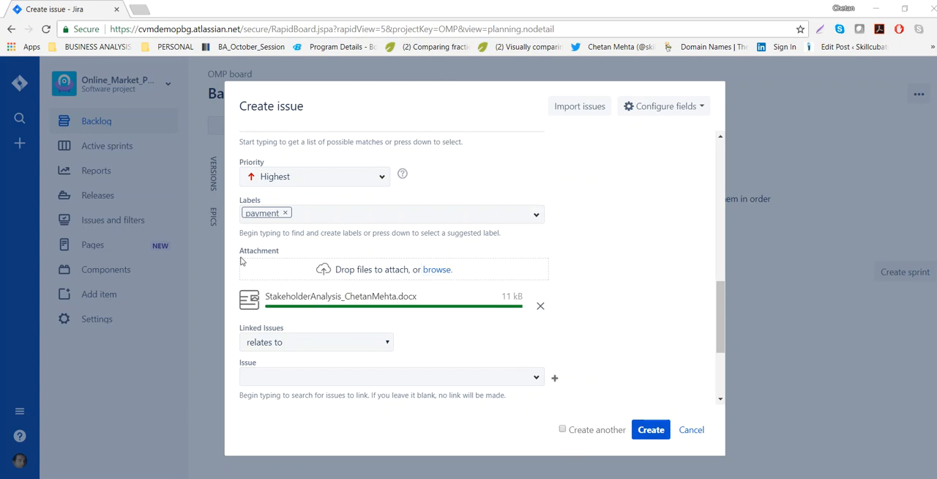
pyautogui.moveTo(247, 251); pyautogui.dragTo(270, 254)
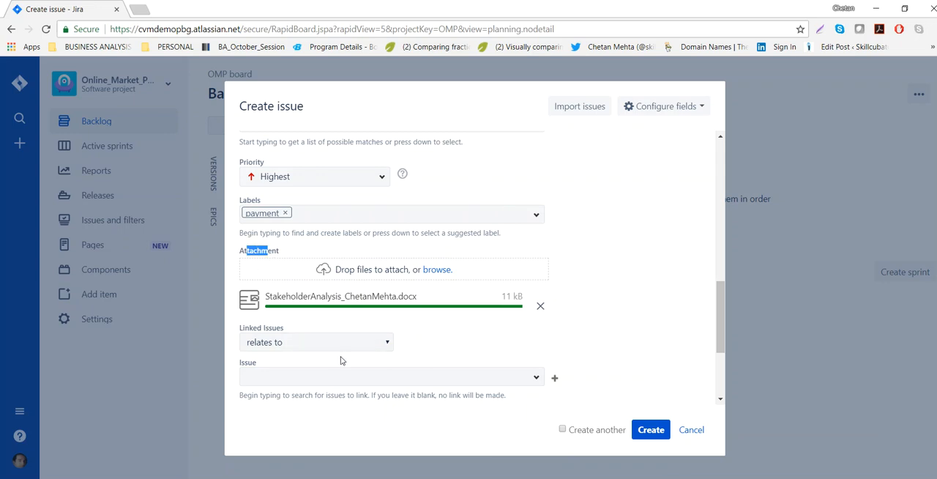
# Assign the epic to the signed-in account, leave the linked issues at "relates to", and create the epic.
pyautogui.click(382, 340)
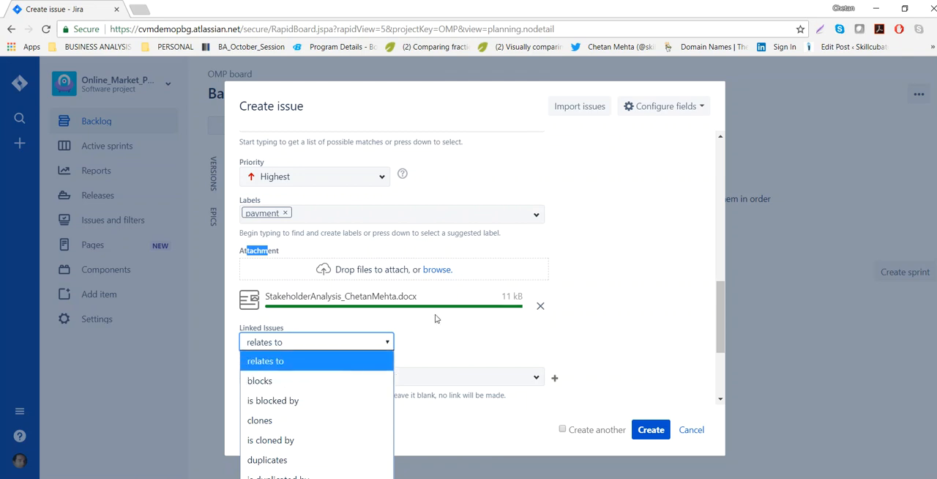
pyautogui.click(447, 344)
pyautogui.scroll(-1, 454, 344)
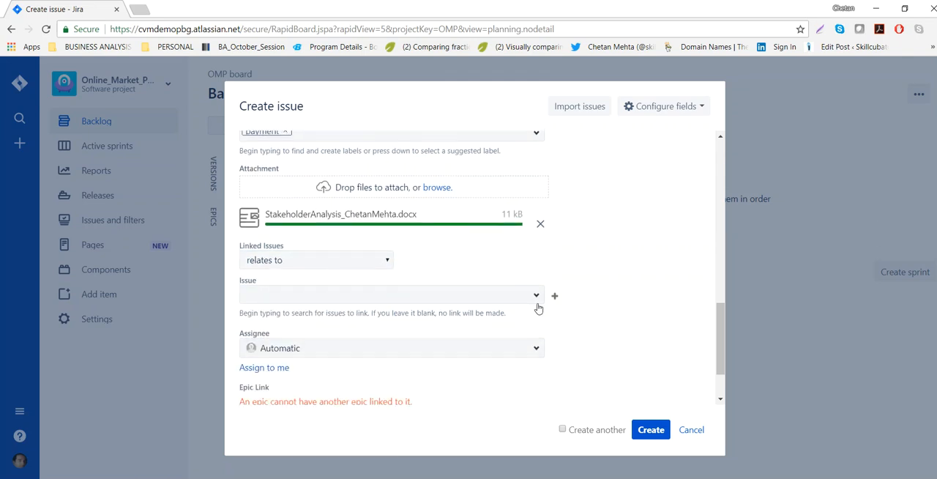
pyautogui.click(272, 368)
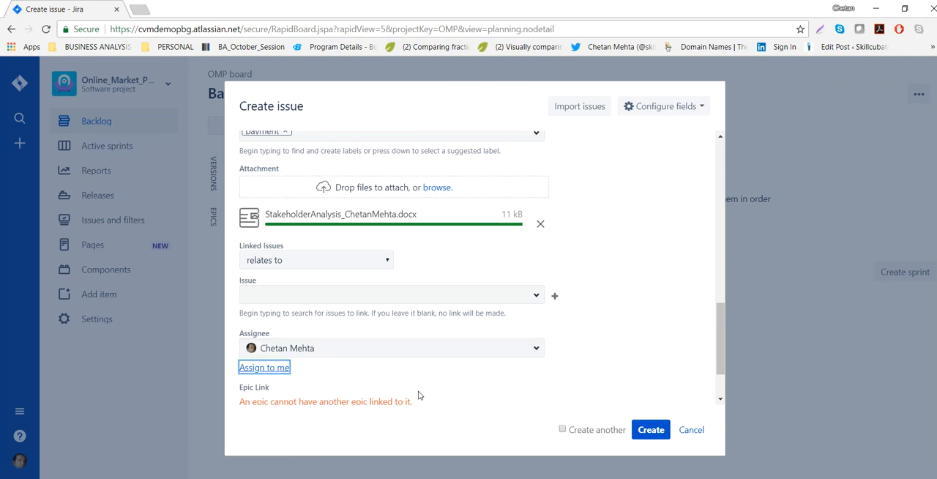
pyautogui.scroll(-2, 435, 386)
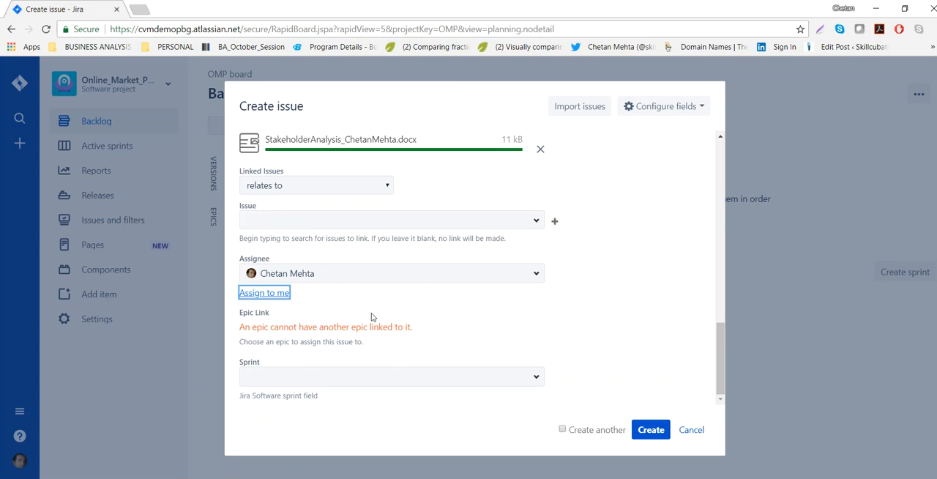
pyautogui.click(649, 432)
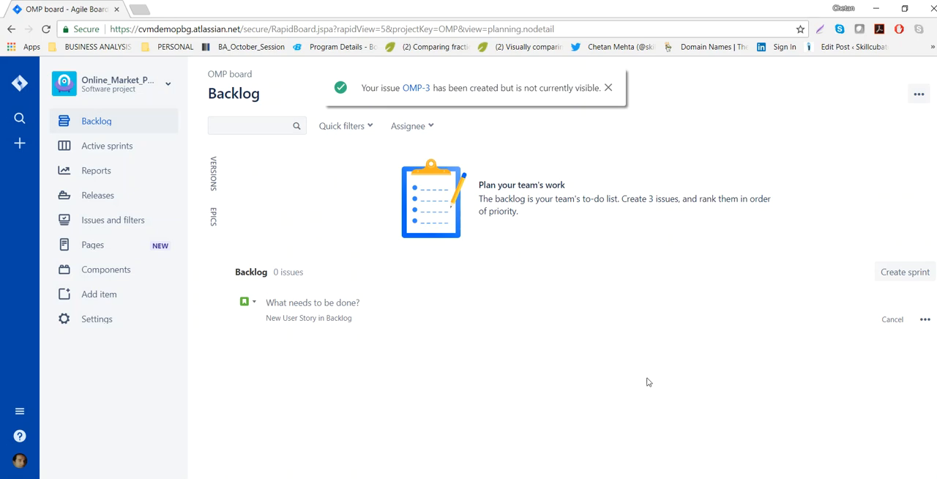
# Show the epics beside the backlog and open the full creation form for a new issue of type User Story.
pyautogui.click(214, 220)
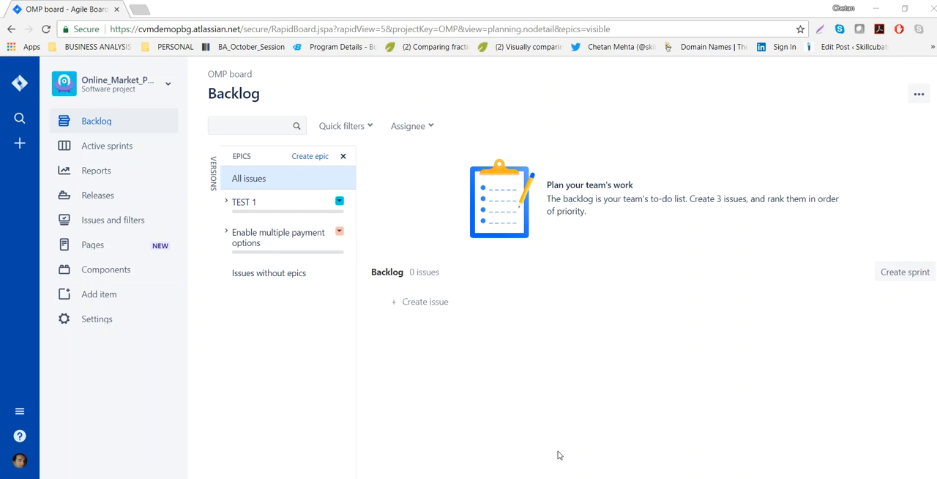
pyautogui.click(425, 302)
pyautogui.click(924, 320)
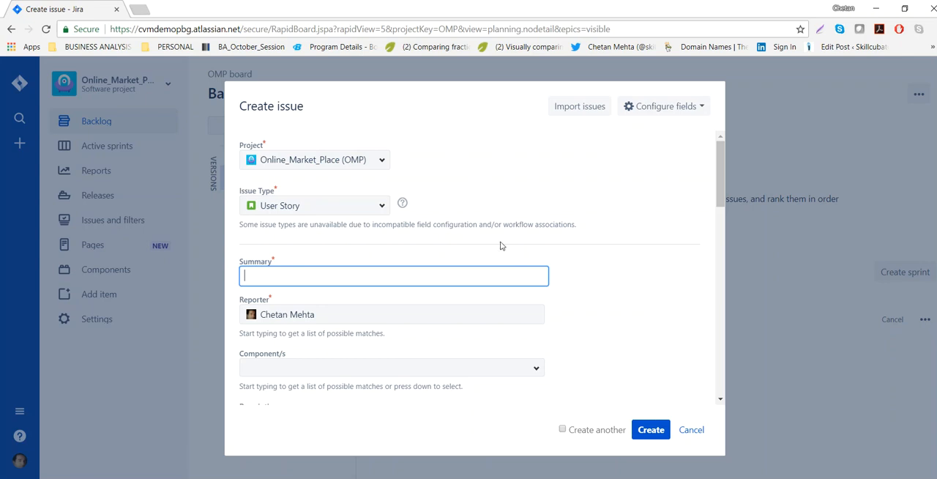
pyautogui.click(380, 207)
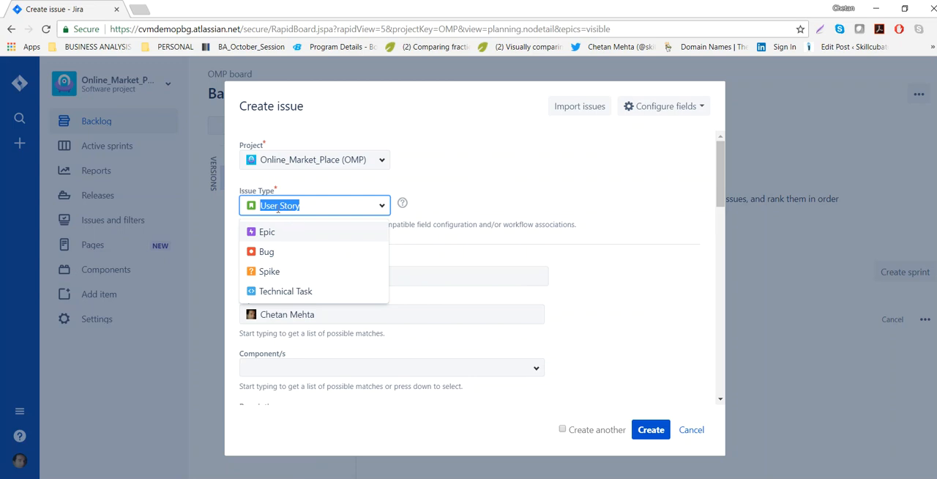
pyautogui.click(540, 174)
# Fill in the user story's summary with "Enable PayPal account option", copied from the Word document of examples.
pyautogui.click(277, 276)
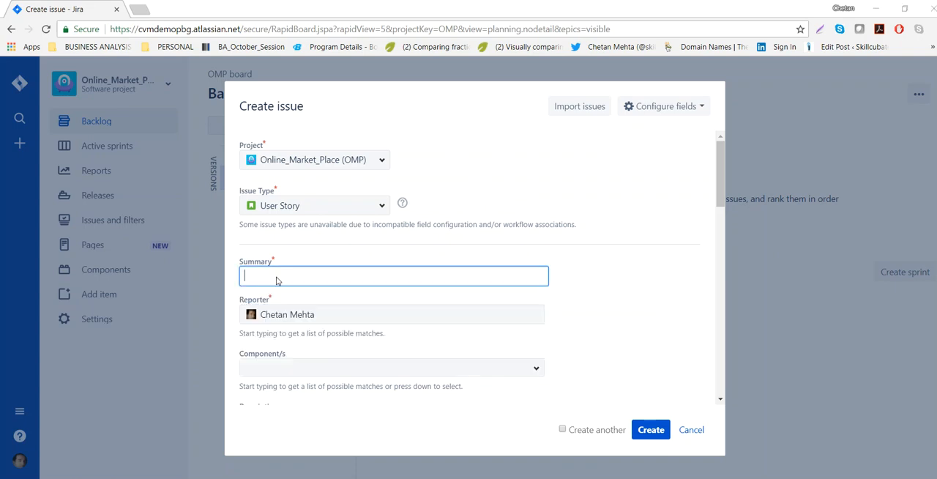
pyautogui.hotkey('alt', 'Tab')
pyautogui.hotkey('alt', 'Tab')
pyautogui.moveTo(281, 334); pyautogui.dragTo(450, 343)
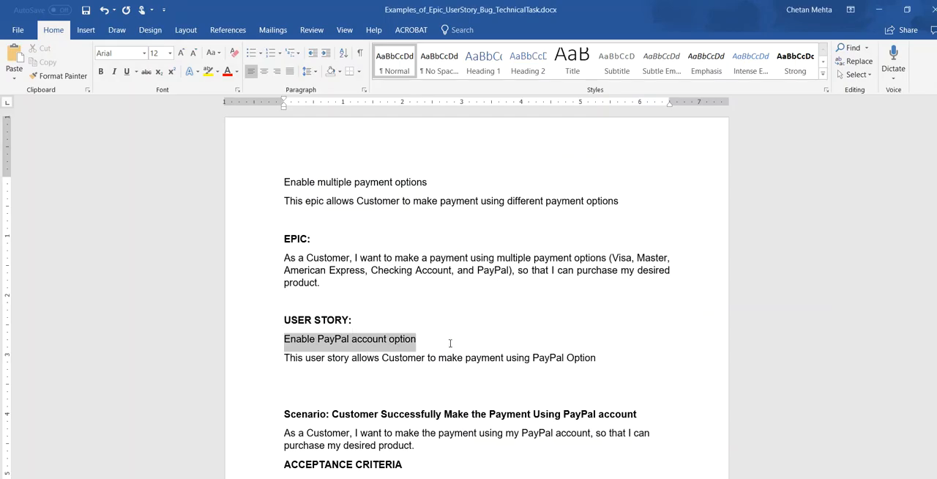
pyautogui.hotkey('ctrl', 'c')
pyautogui.hotkey('alt', 'Tab')
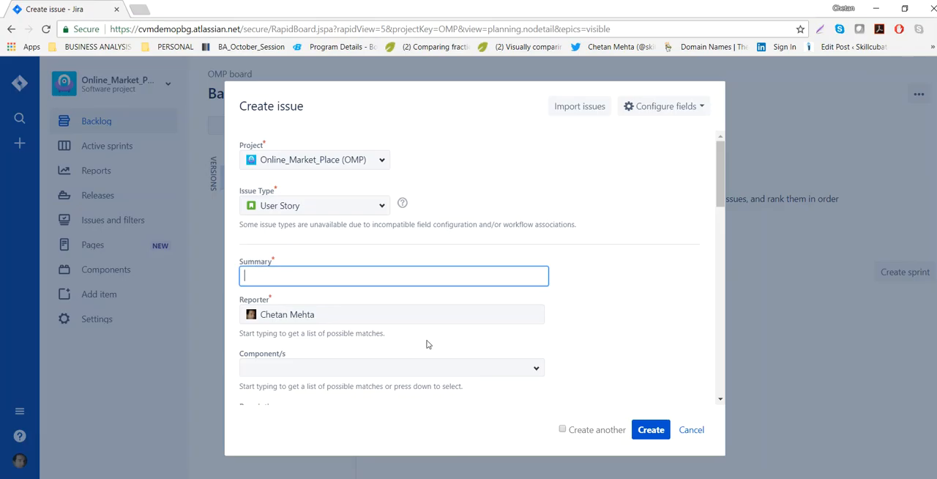
pyautogui.hotkey('ctrl', 'v')
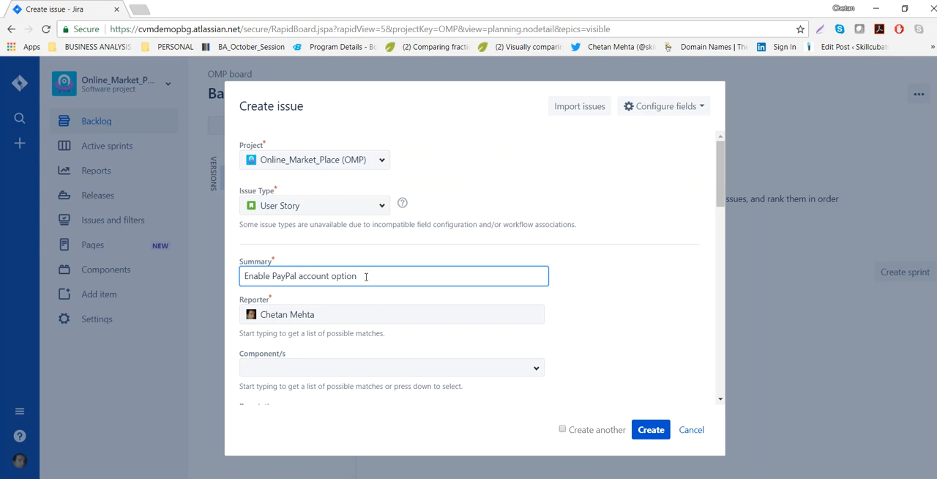
pyautogui.click(243, 277)
# Assign the Process Payment component to the user story.
pyautogui.scroll(-1, 339, 329)
pyautogui.scroll(-2, 343, 327)
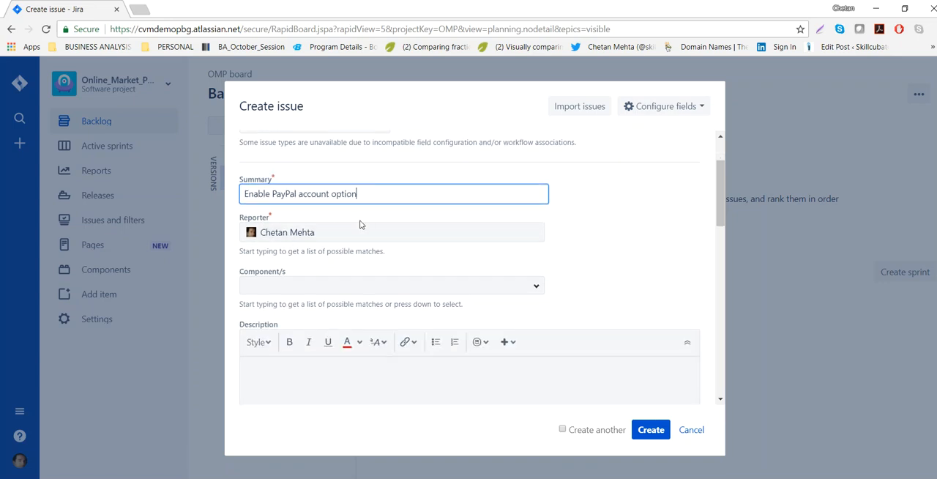
pyautogui.scroll(1, 648, 250)
pyautogui.scroll(-2, 647, 250)
pyautogui.click(536, 246)
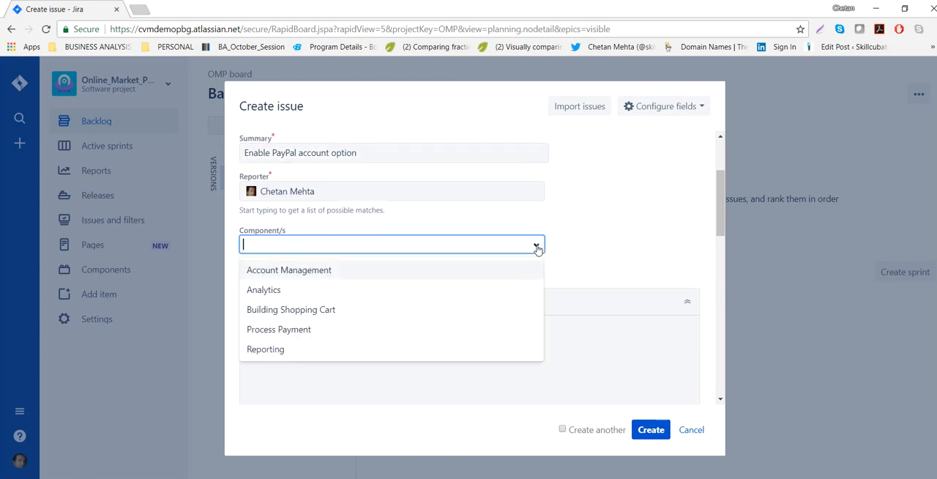
pyautogui.click(276, 331)
# Fill in the user story's description with the "As a Customer, I want to make the payment using my PayPal account" sentence from the Word document.
pyautogui.click(301, 358)
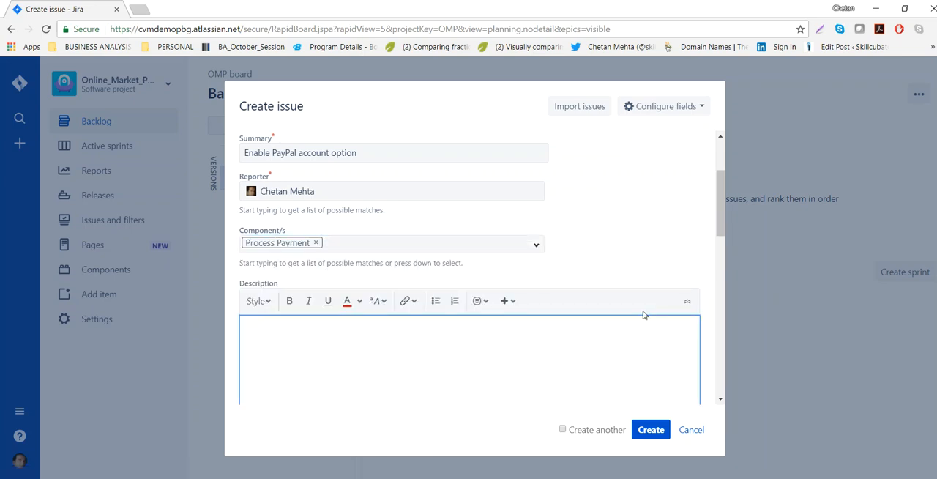
pyautogui.hotkey('alt', 'Tab')
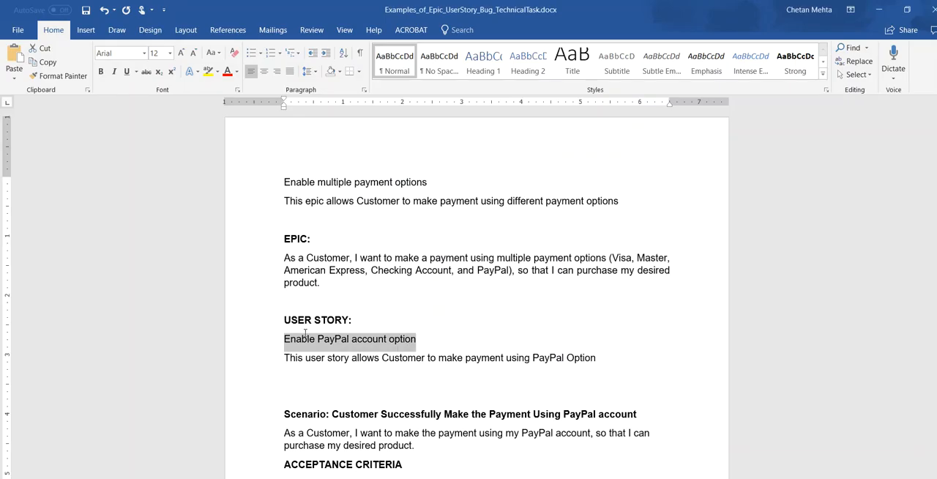
pyautogui.moveTo(285, 255); pyautogui.dragTo(347, 292)
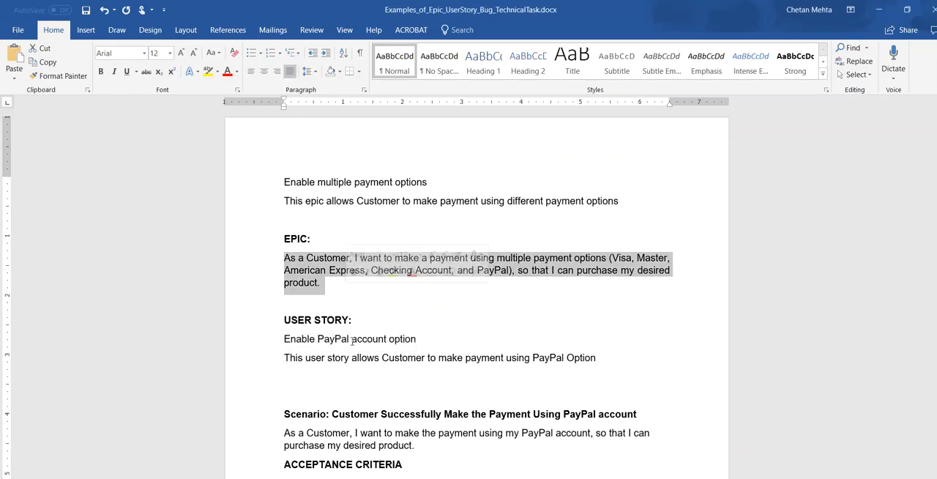
pyautogui.scroll(-2, 304, 382)
pyautogui.scroll(-1, 305, 382)
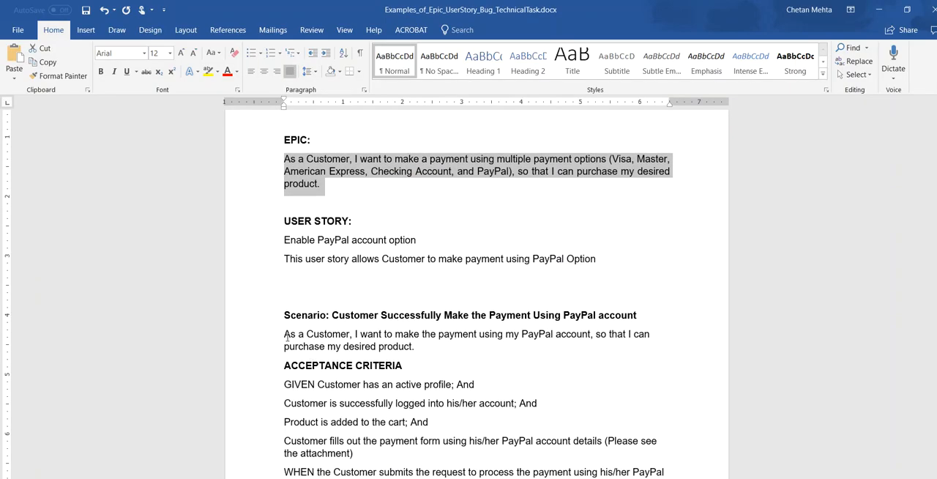
pyautogui.moveTo(283, 329); pyautogui.dragTo(418, 350)
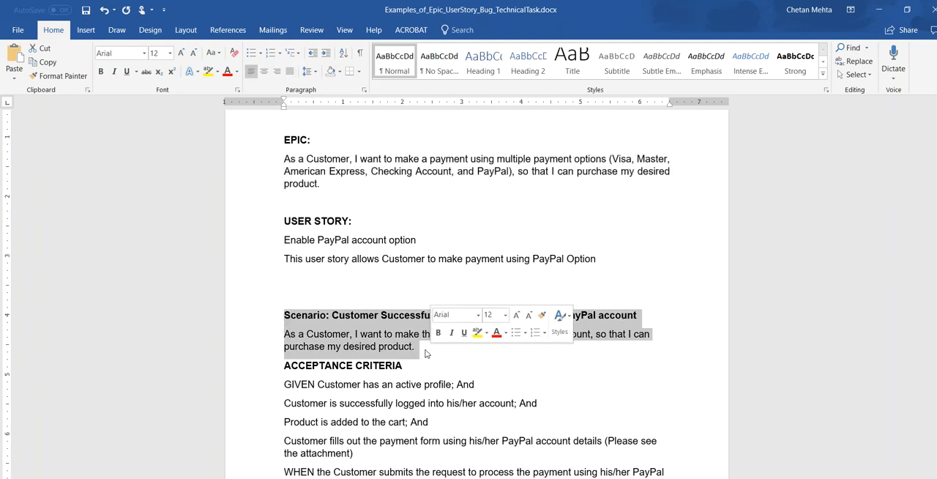
pyautogui.click(307, 335)
pyautogui.moveTo(285, 334); pyautogui.dragTo(454, 350)
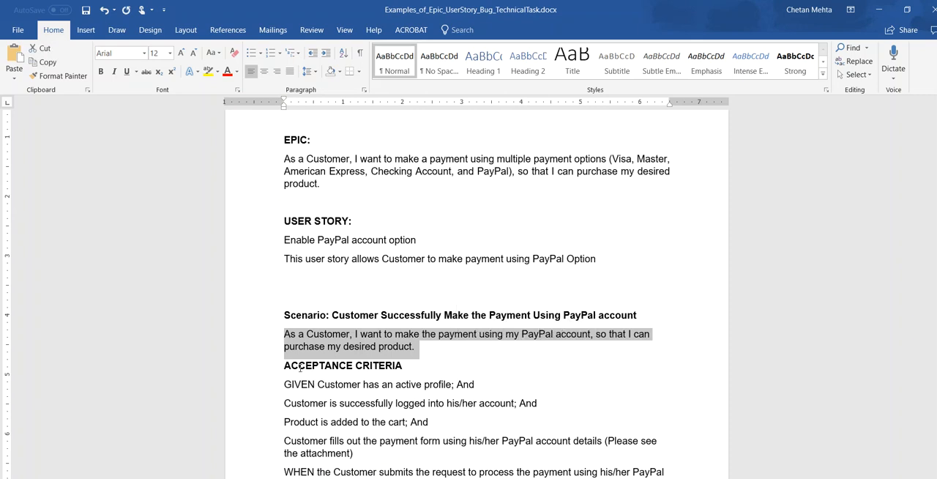
pyautogui.hotkey('alt', 'Tab')
pyautogui.hotkey('ctrl', 'v')
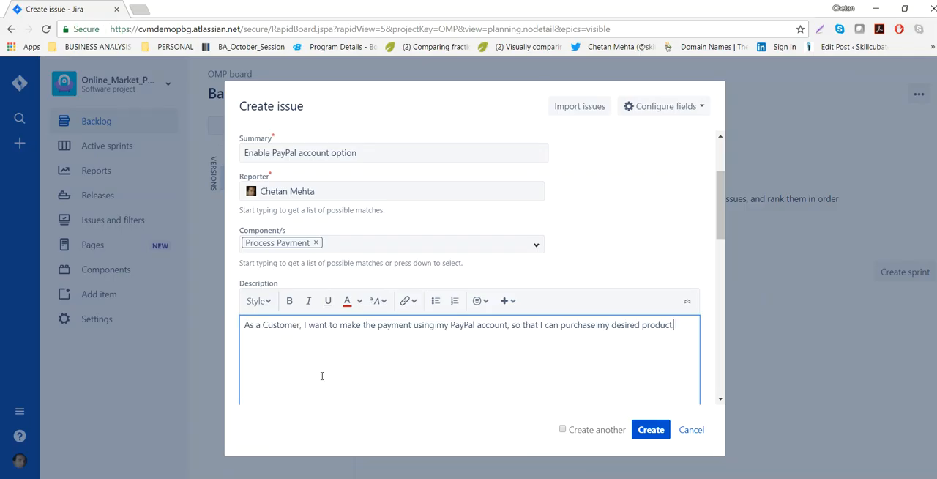
# Set the user story's fix version to Release_1 and its priority to Highest.
pyautogui.scroll(-3, 421, 348)
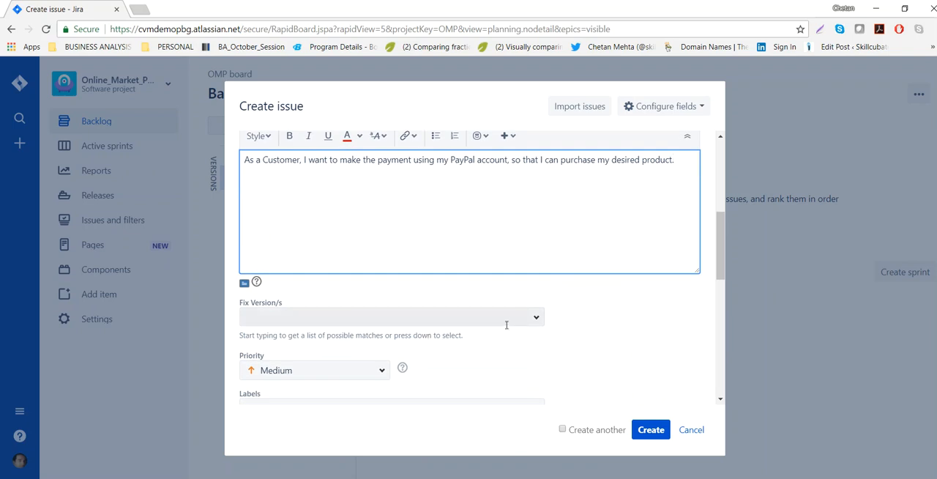
pyautogui.click(536, 319)
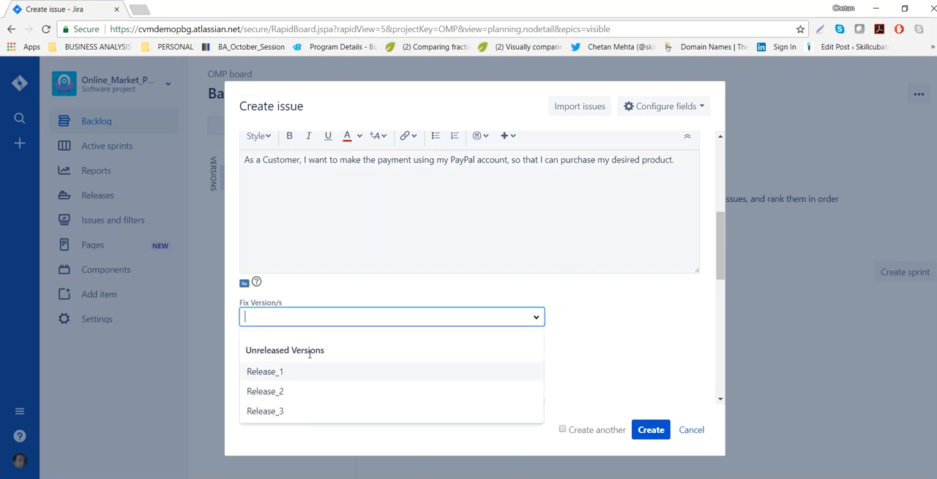
pyautogui.click(283, 371)
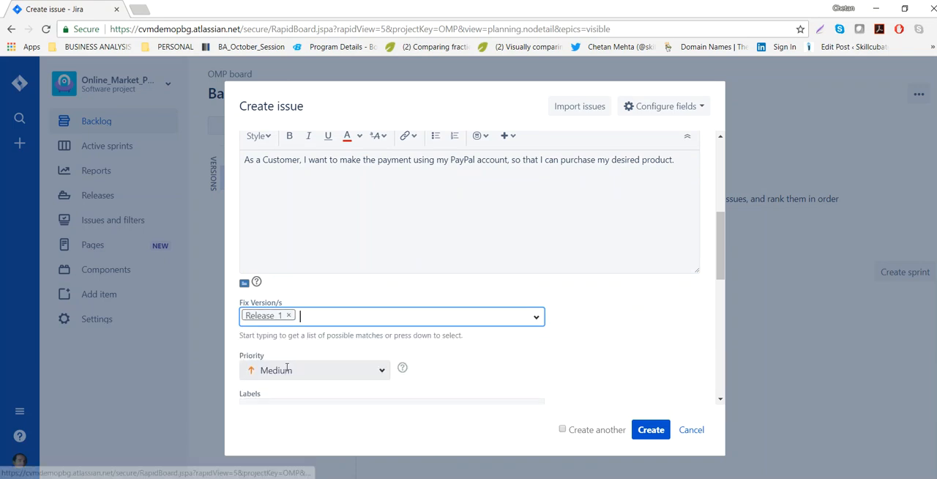
pyautogui.click(380, 371)
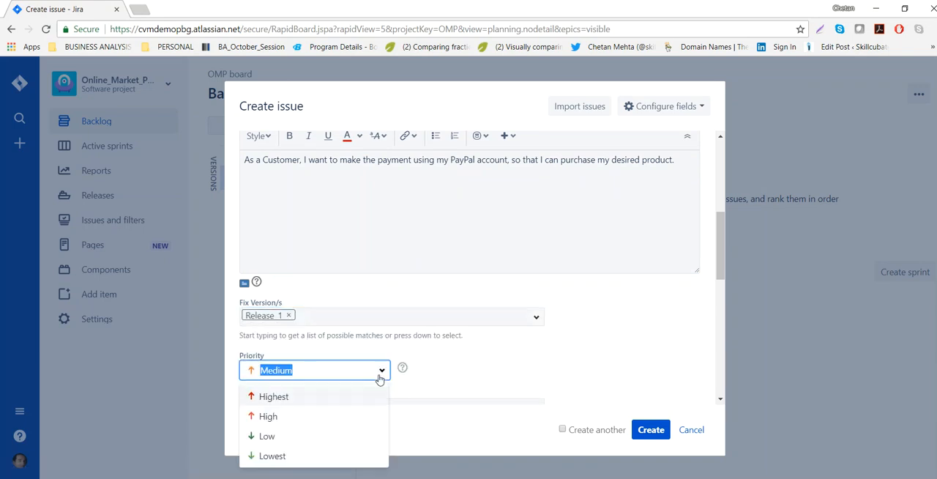
pyautogui.click(277, 397)
# Add the labels "payment" and "paypaloption" to the user story.
pyautogui.scroll(-2, 505, 377)
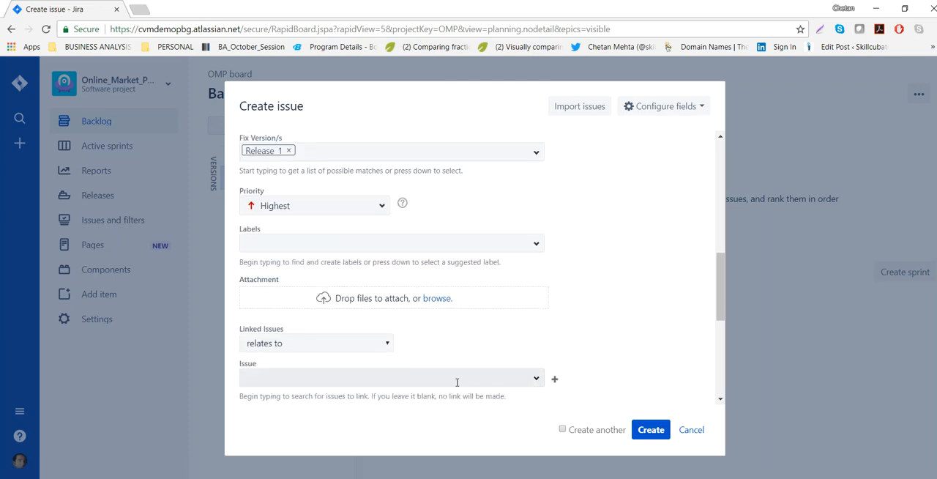
pyautogui.click(536, 245)
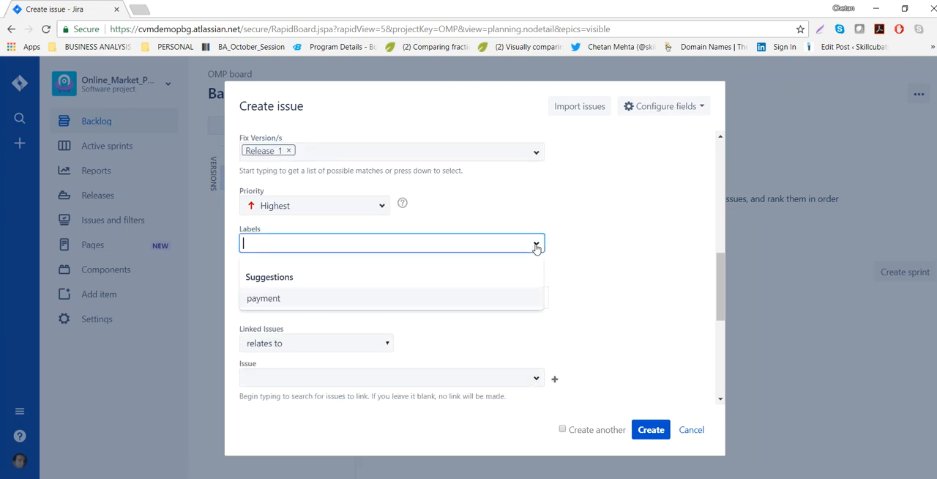
pyautogui.click(646, 218)
pyautogui.click(451, 242)
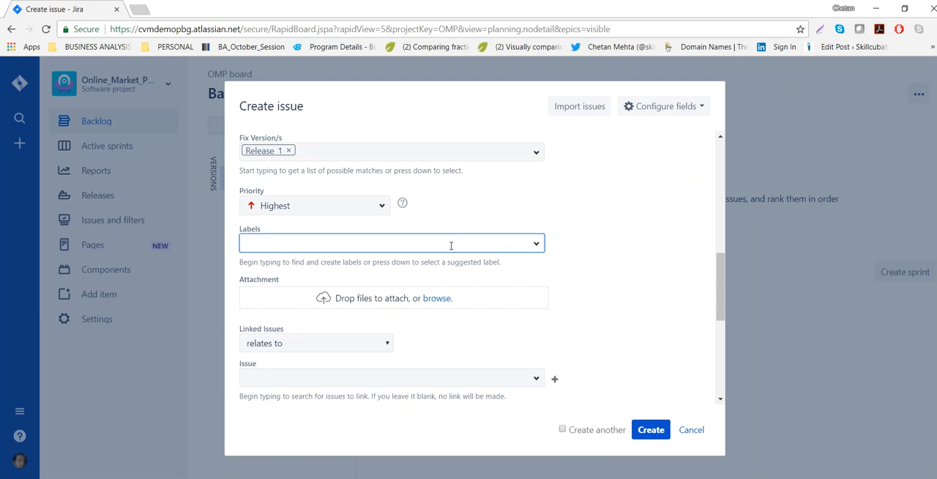
pyautogui.write('payment')
pyautogui.press('Return')
pyautogui.write('paypalop')
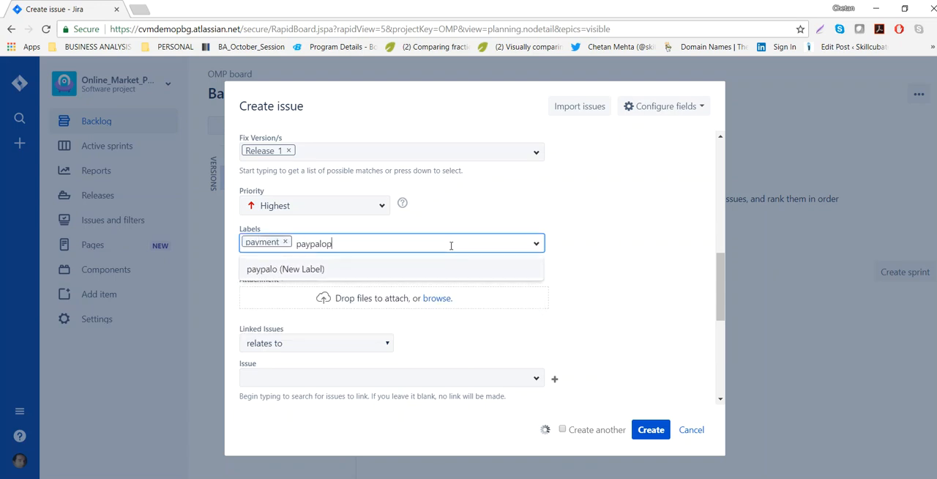
pyautogui.write('tion')
pyautogui.press('Return')
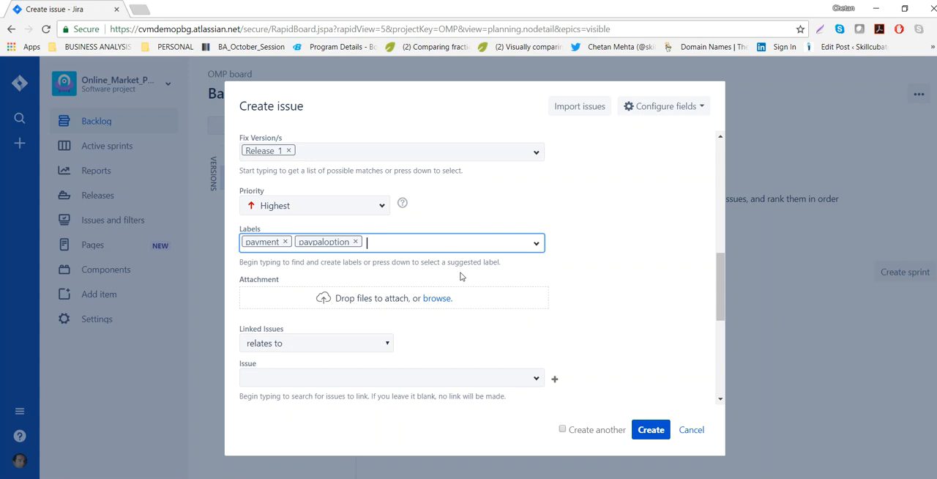
# Link the user story to the multiple payment options epic OMP-3 with the "relates to" relationship.
pyautogui.scroll(-1, 443, 288)
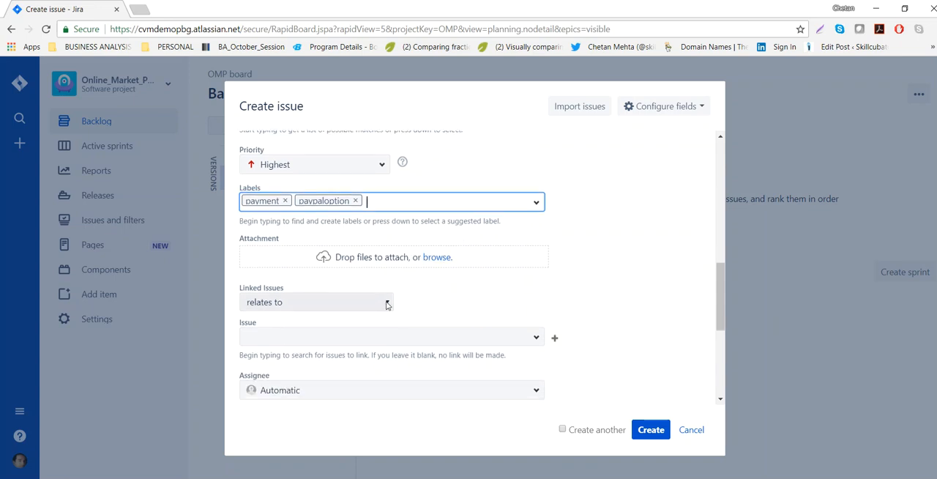
pyautogui.scroll(-2, 386, 304)
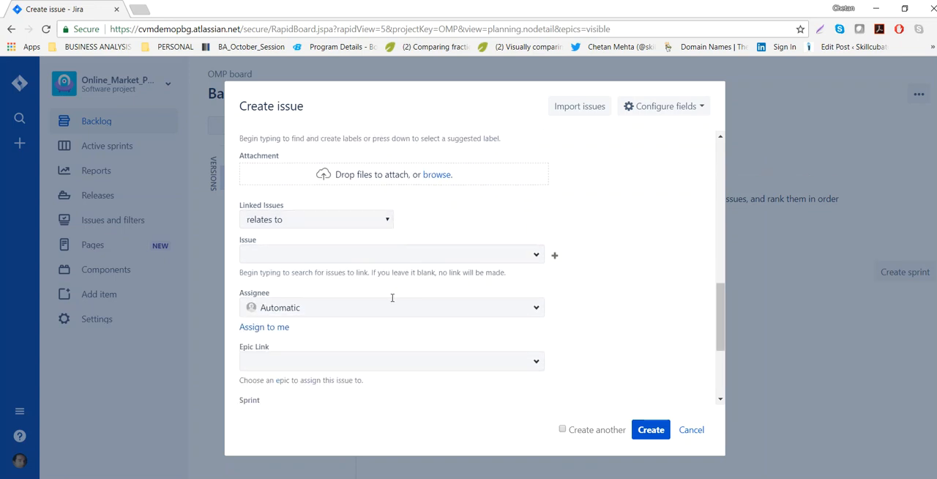
pyautogui.click(384, 221)
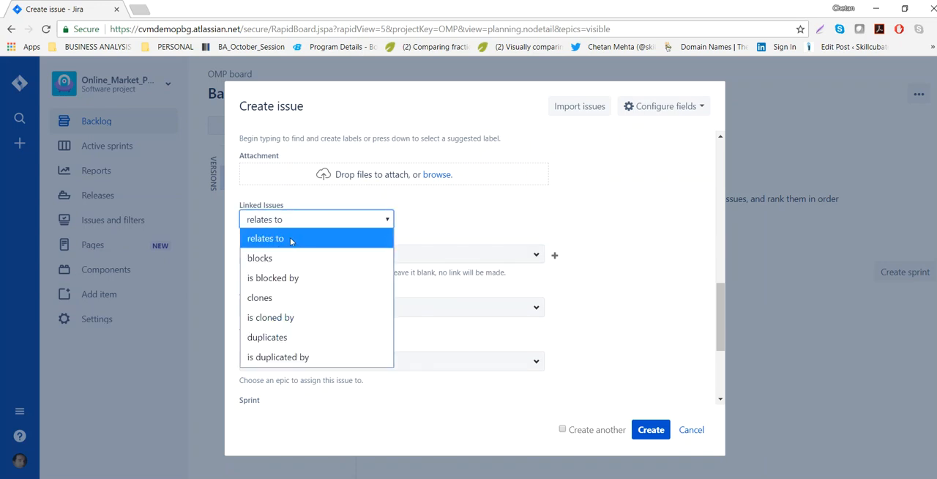
pyautogui.click(291, 239)
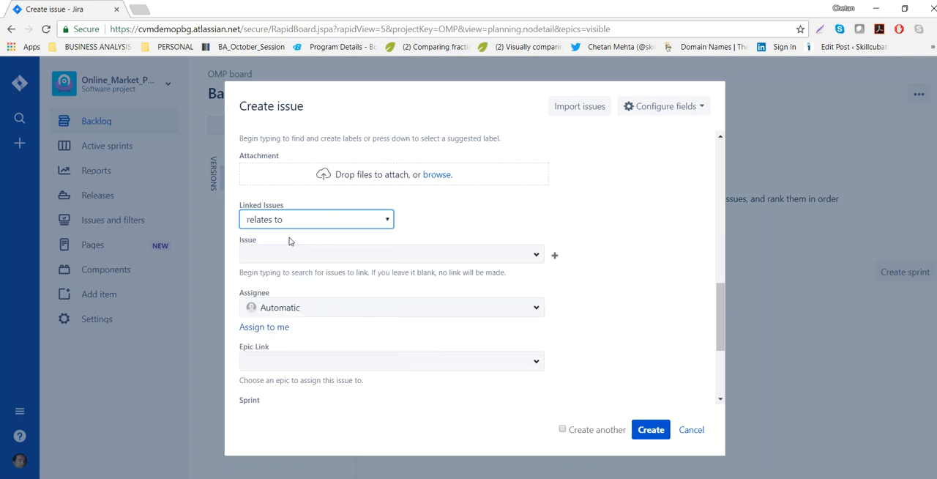
pyautogui.click(536, 256)
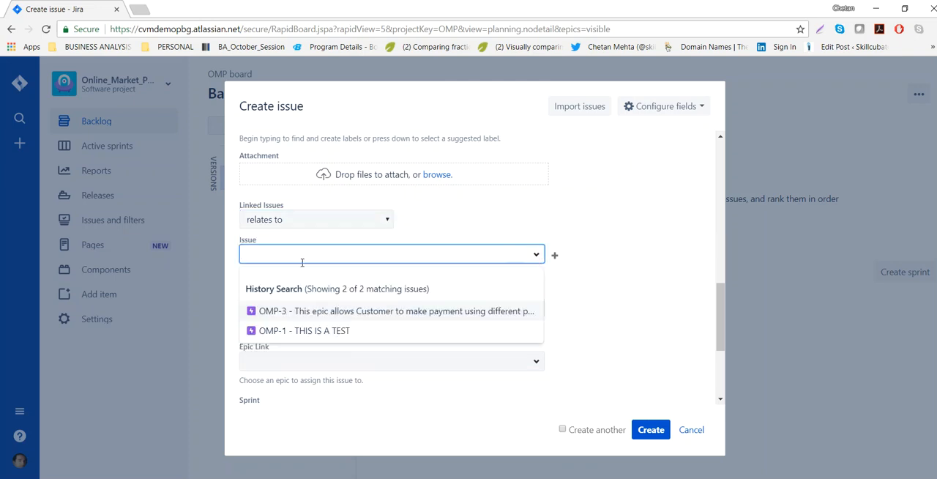
pyautogui.click(338, 315)
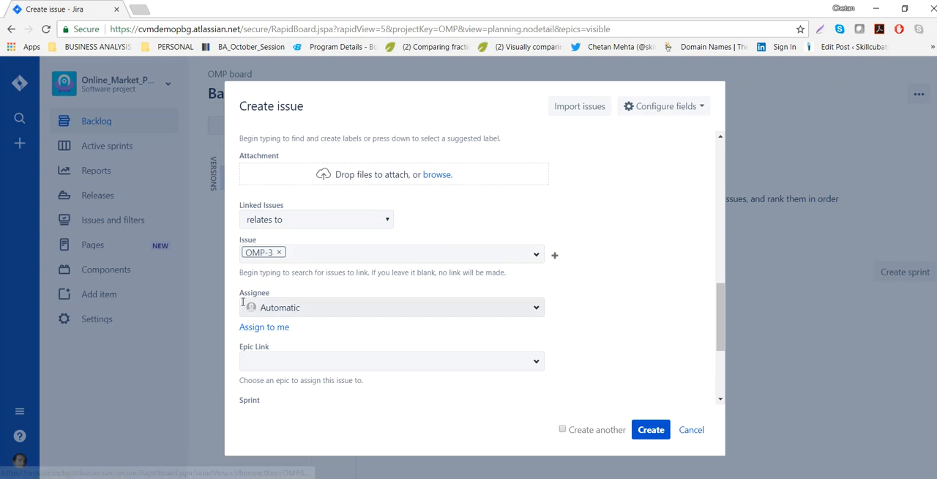
# Assign the user story to the signed-in account and set its epic link to "Enable multiple payment options".
pyautogui.click(246, 329)
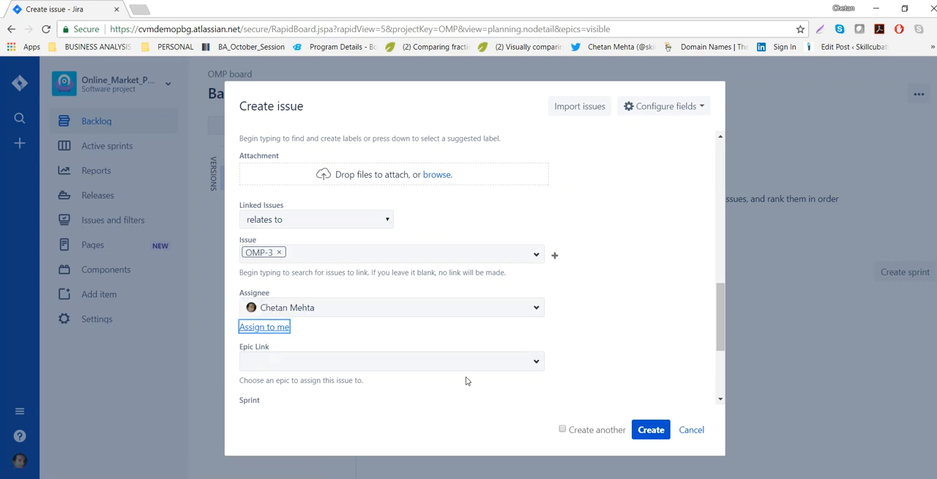
pyautogui.click(538, 364)
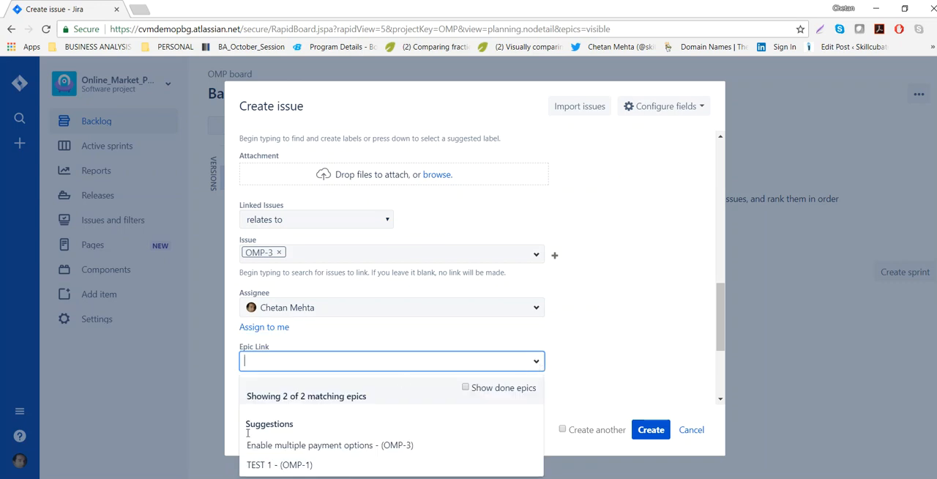
pyautogui.click(353, 445)
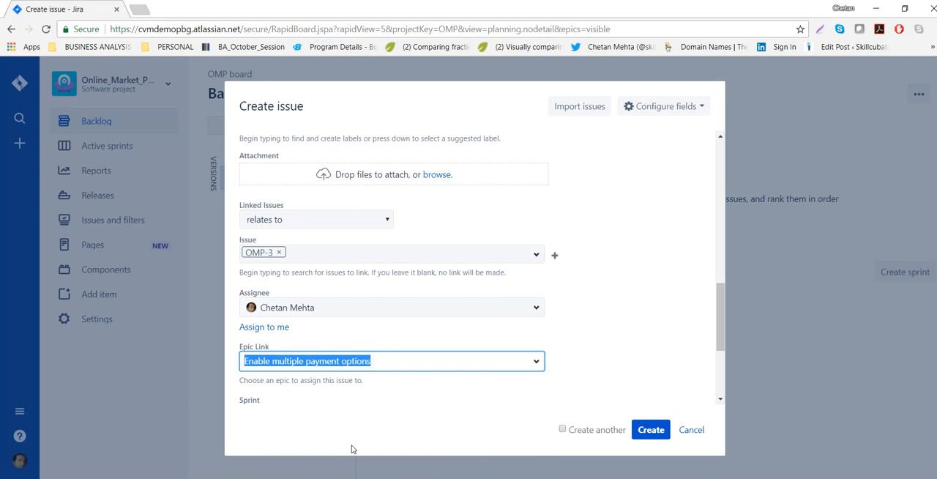
pyautogui.click(339, 421)
# Look through the available sprints for the user story and leave its sprint empty.
pyautogui.scroll(-2, 561, 401)
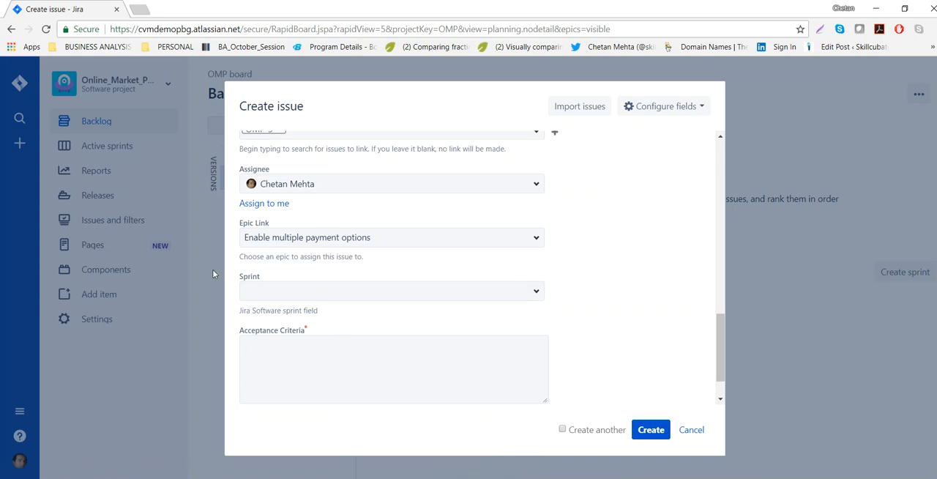
pyautogui.click(534, 293)
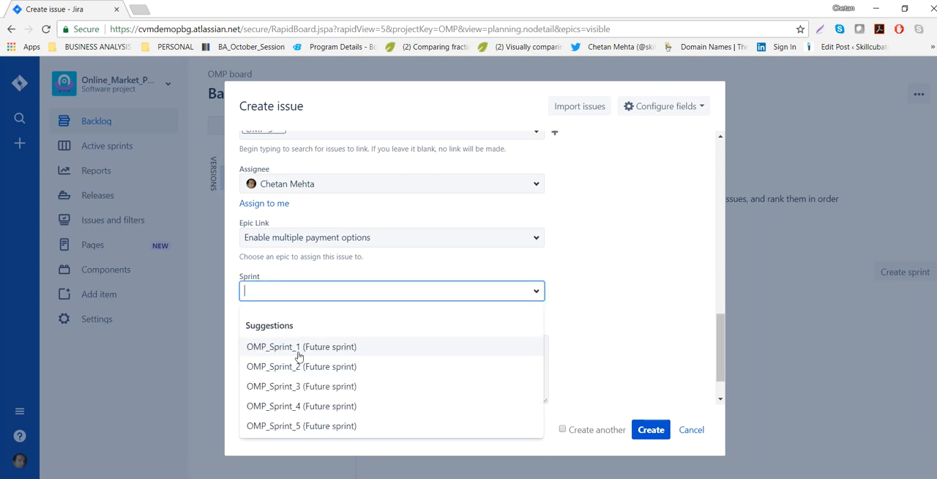
pyautogui.click(619, 295)
# Prepare the Acceptance Criteria field for entry and select the whole acceptance criteria section, including its heading and thank-you message, in the Word document.
pyautogui.click(429, 367)
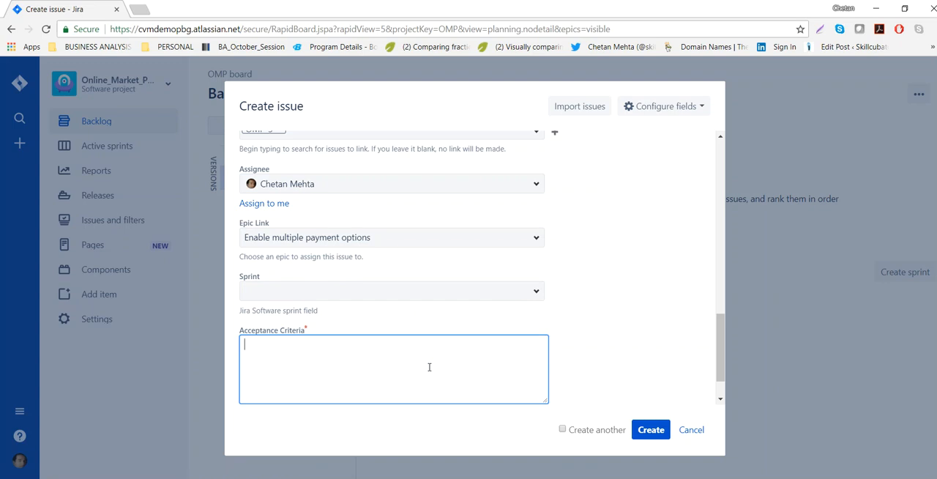
pyautogui.hotkey('alt', 'Tab')
pyautogui.scroll(-2, 330, 355)
pyautogui.click(310, 324)
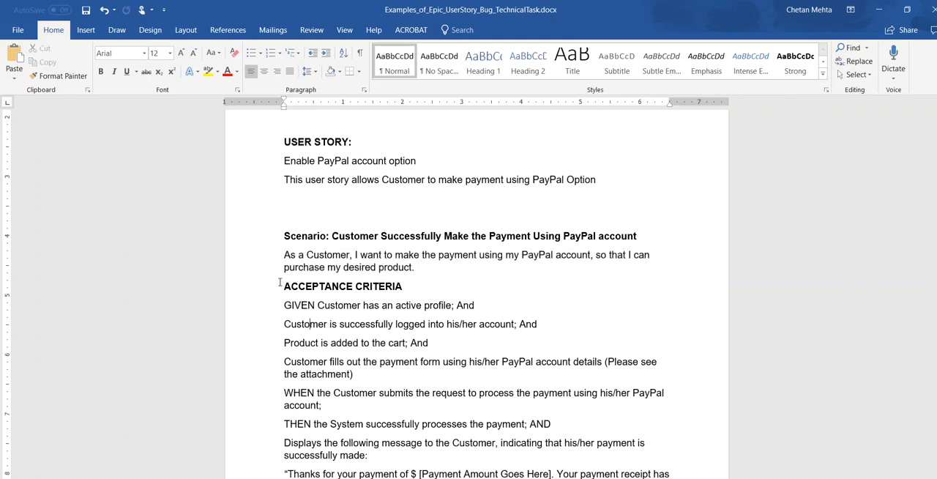
pyautogui.moveTo(284, 286); pyautogui.dragTo(583, 439)
pyautogui.hotkey('ctrl', 'c')
pyautogui.scroll(-1, 329, 404)
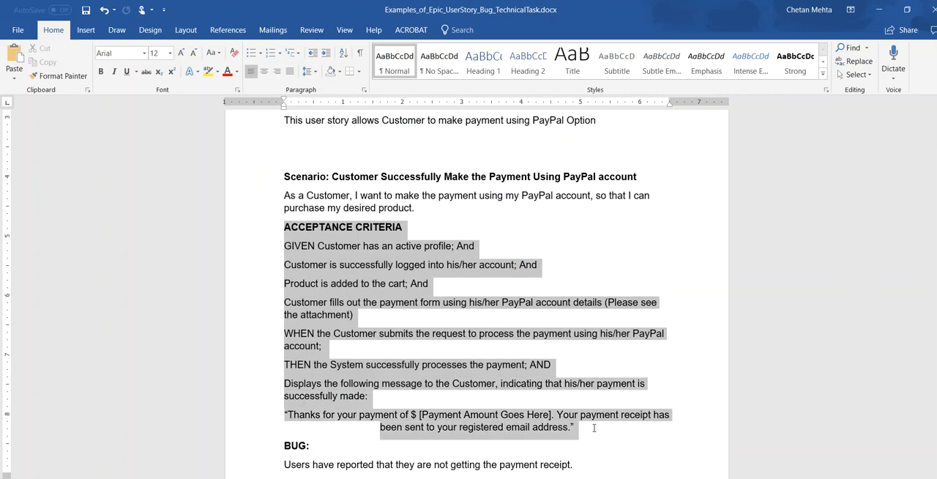
pyautogui.hotkey('alt', 'Tab')
pyautogui.write('As a Customer, I want to make the payment using my PayPal account, so that I can purchase my desired product.')
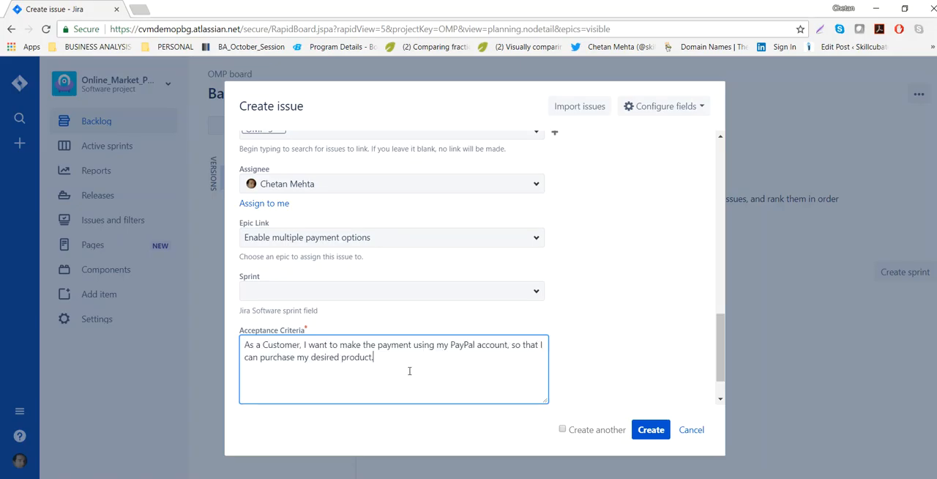
pyautogui.hotkey('ctrl', 'z')
# Copy the selected acceptance criteria from Word into the user story's Acceptance Criteria field and create the user story.
pyautogui.hotkey('alt', 'Tab')
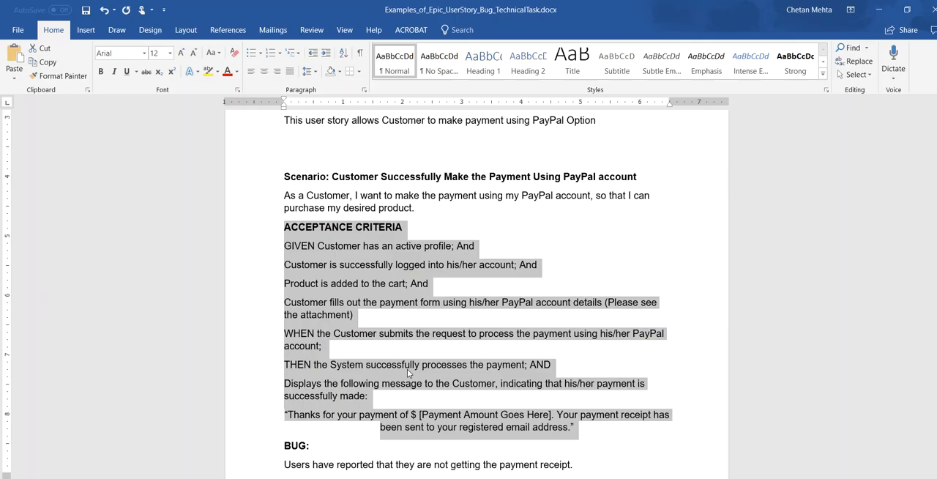
pyautogui.hotkey('alt', 'Tab')
pyautogui.hotkey('ctrl', 'v')
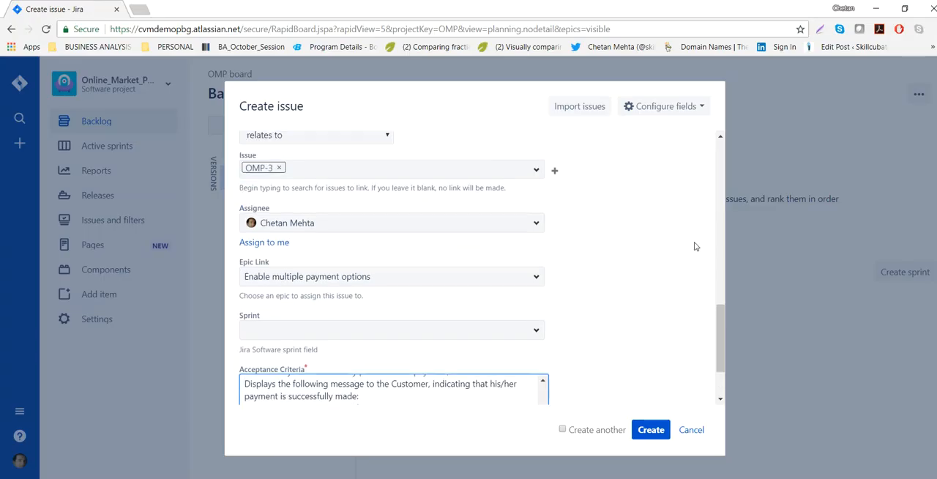
pyautogui.scroll(10, 693, 242)
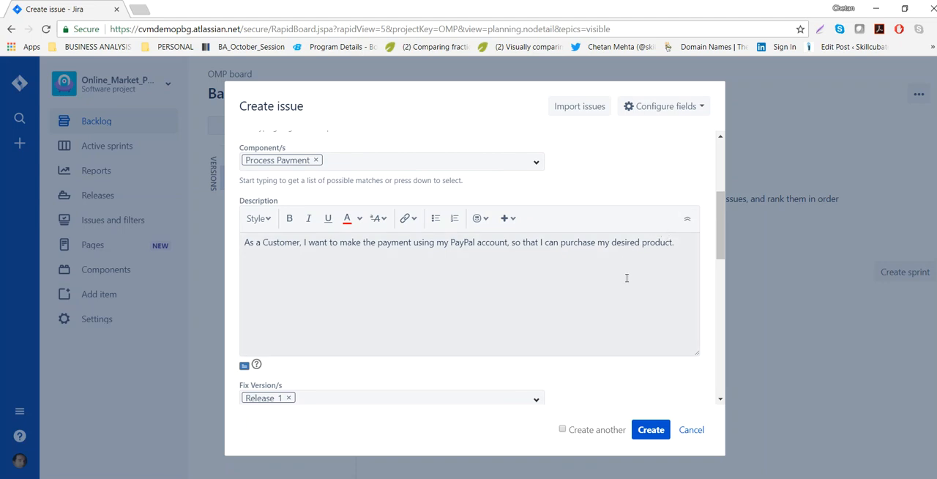
pyautogui.click(654, 431)
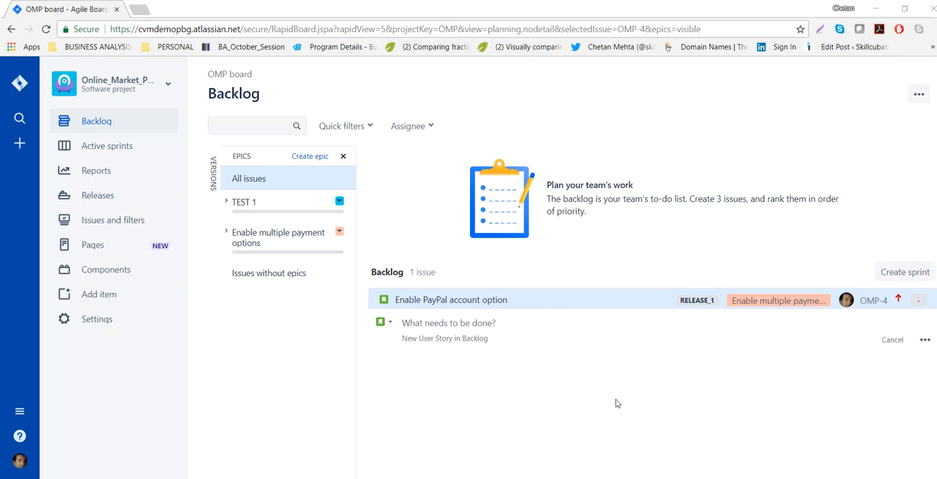
# Start a new issue from the backlog with the full creation form and set its issue type to Bug.
pyautogui.click(923, 343)
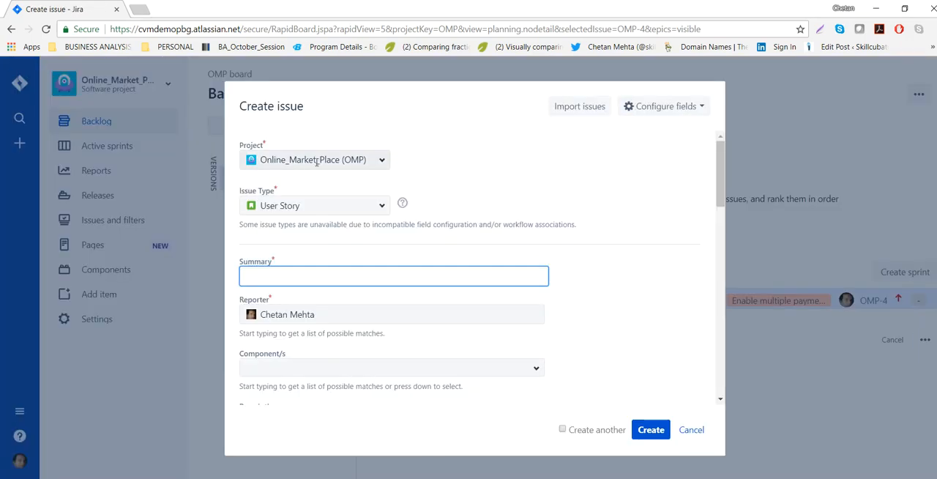
pyautogui.click(382, 206)
pyautogui.click(261, 253)
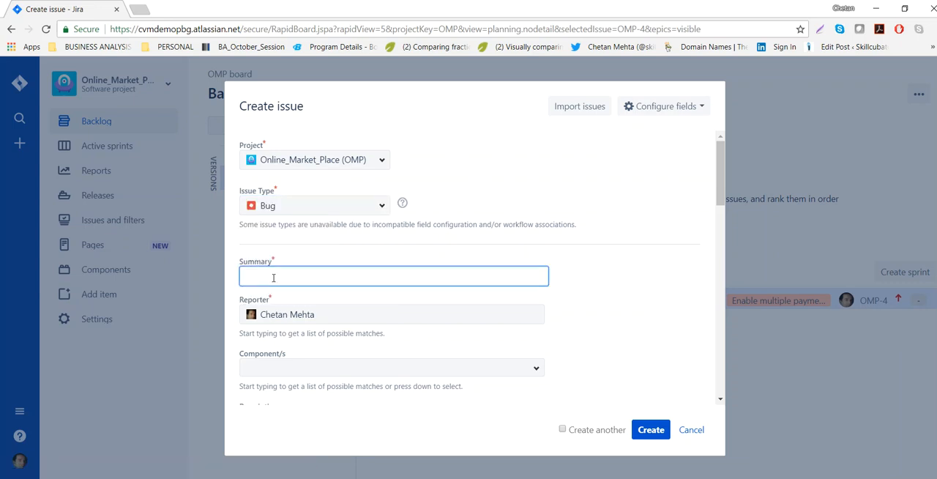
# Copy the sentence "Users have reported that they are not getting the payment receipt" from the Word document into the bug's Summary.
pyautogui.hotkey('alt', 'Tab')
pyautogui.hotkey('alt', 'Tab')
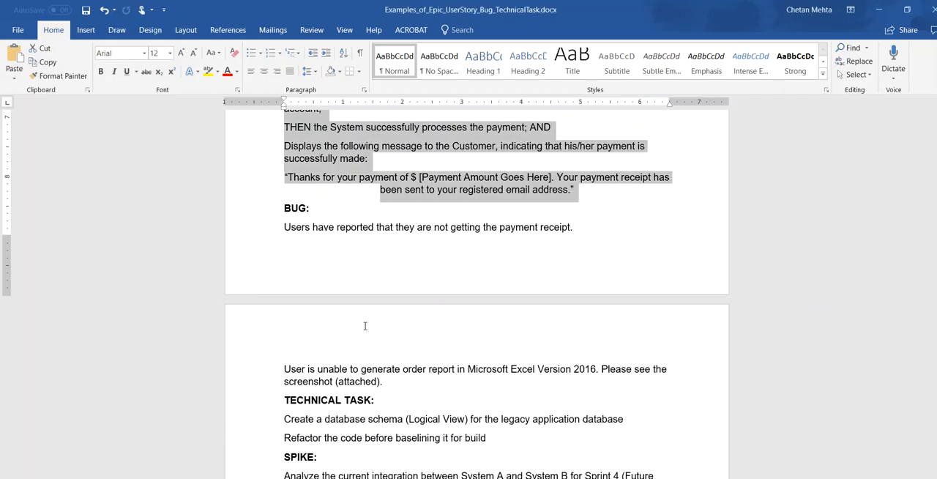
pyautogui.moveTo(283, 228); pyautogui.dragTo(575, 233)
pyautogui.hotkey('ctrl', 'c')
pyautogui.hotkey('alt', 'Tab')
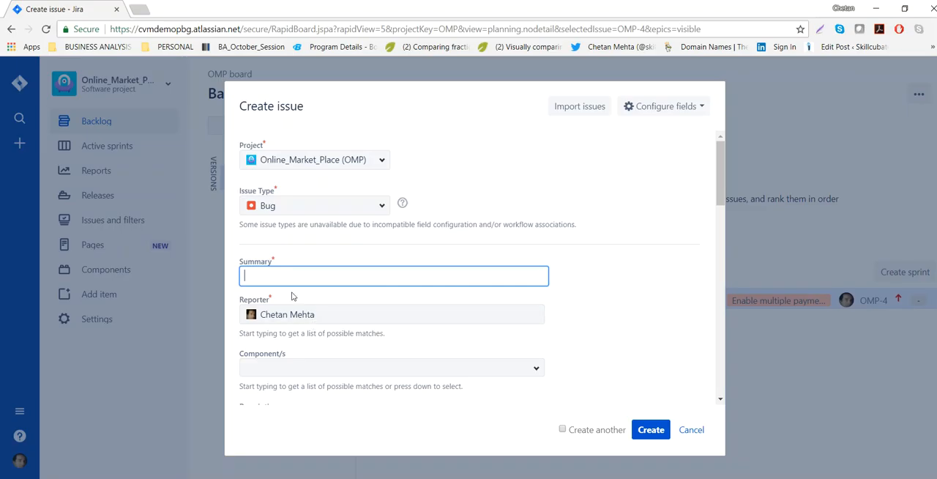
pyautogui.hotkey('ctrl', 'v')
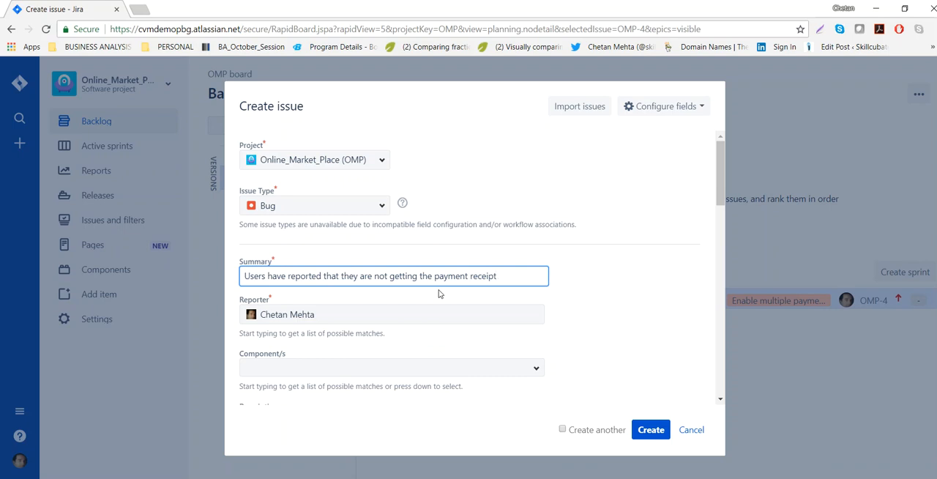
pyautogui.hotkey('alt', 'Tab')
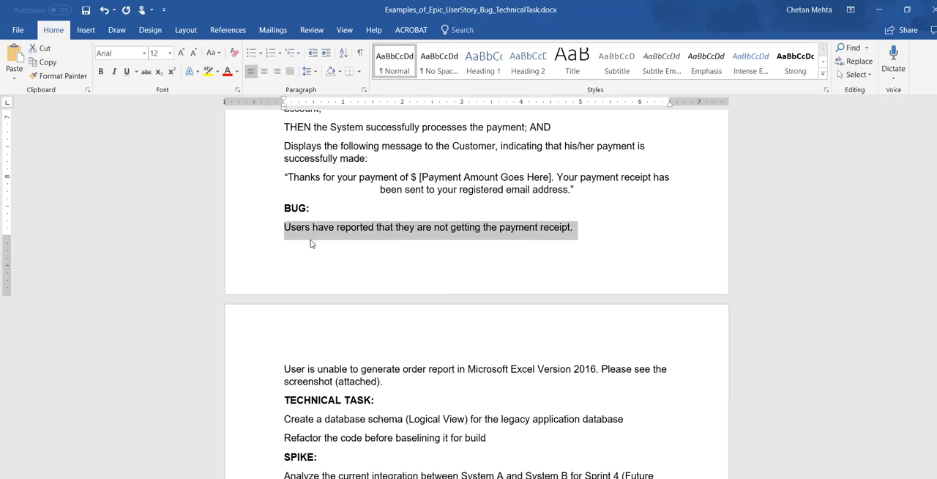
pyautogui.hotkey('alt', 'Tab')
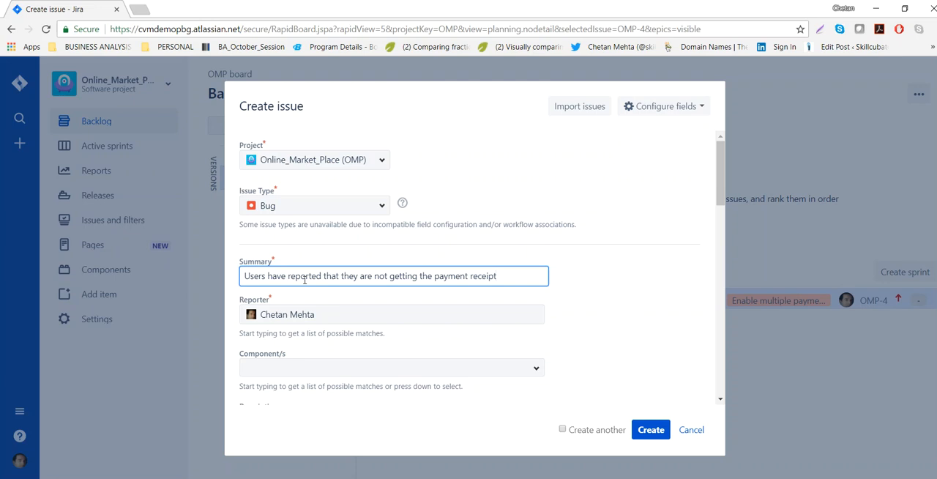
# Set the bug's component to Process Payment.
pyautogui.scroll(-1, 380, 314)
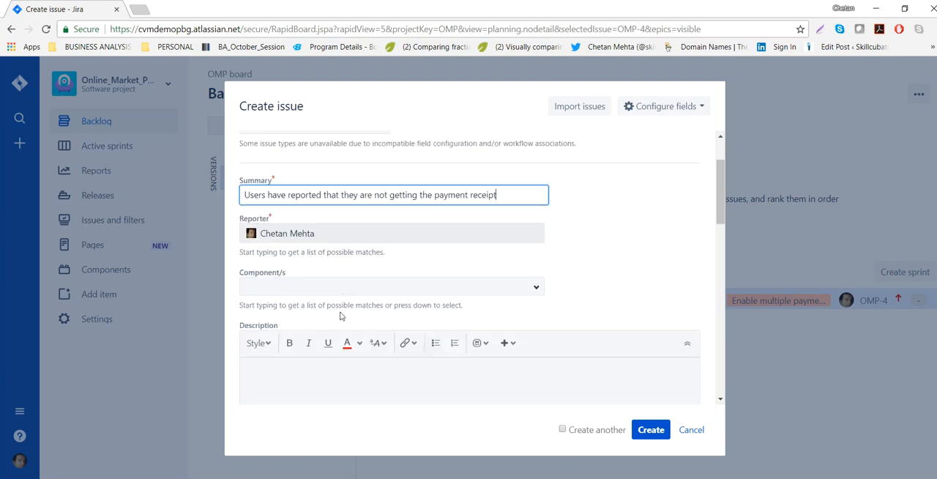
pyautogui.click(534, 289)
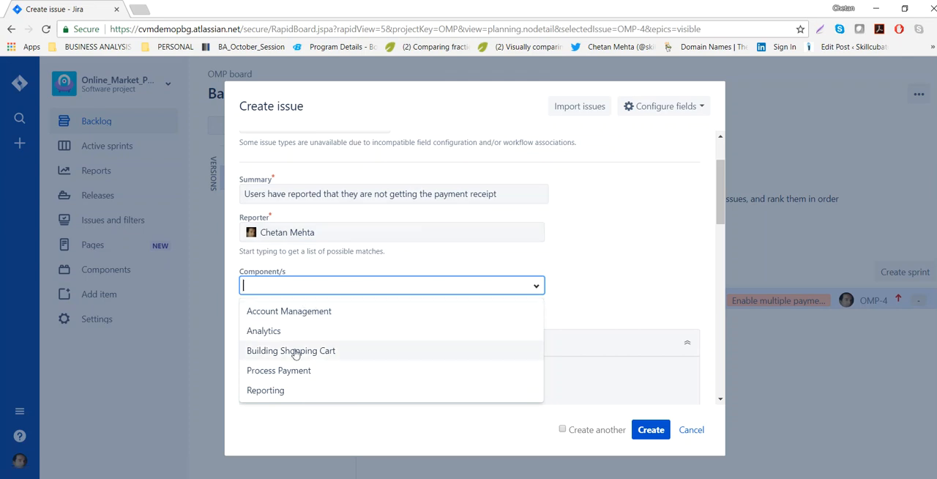
pyautogui.click(293, 372)
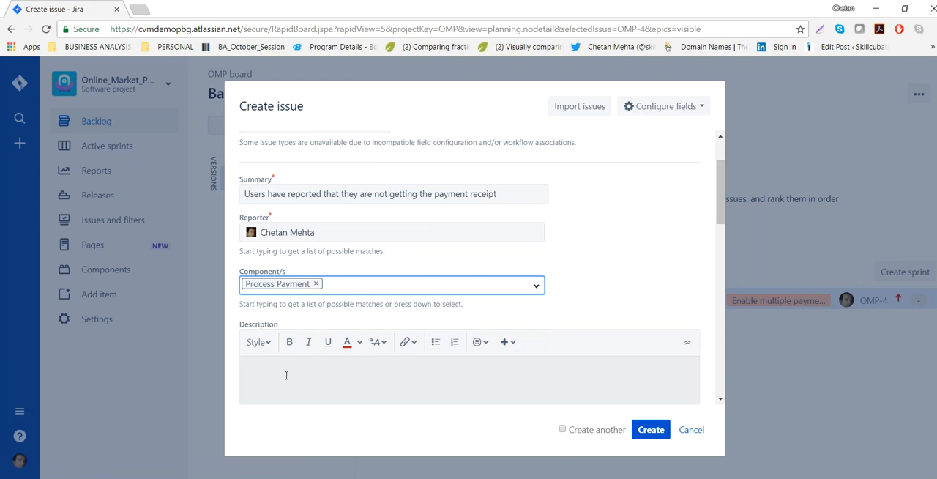
# Copy the Word sentences about being unable to generate the order report in Microsoft Excel Version 2016 into the bug's Description.
pyautogui.click(288, 374)
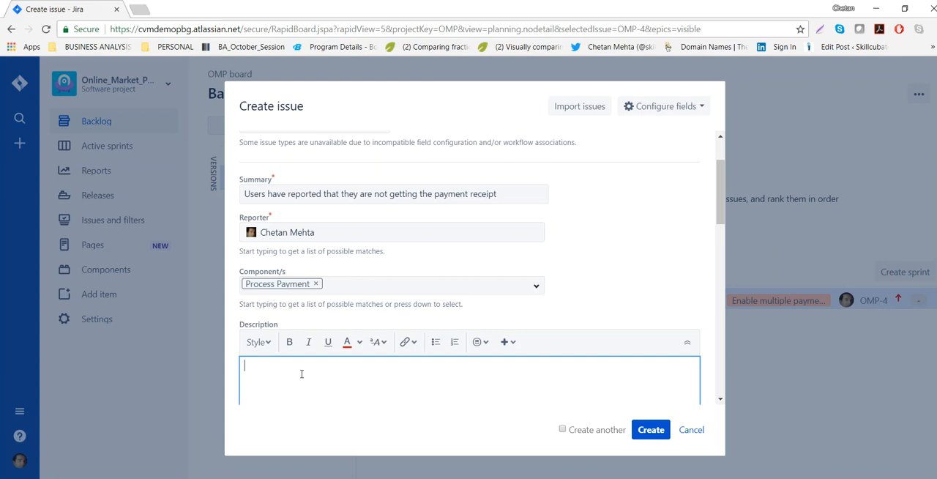
pyautogui.hotkey('alt', 'Tab')
pyautogui.moveTo(284, 369); pyautogui.dragTo(394, 382)
pyautogui.hotkey('ctrl', 'c')
pyautogui.hotkey('alt', 'Tab')
pyautogui.hotkey('ctrl', 'v')
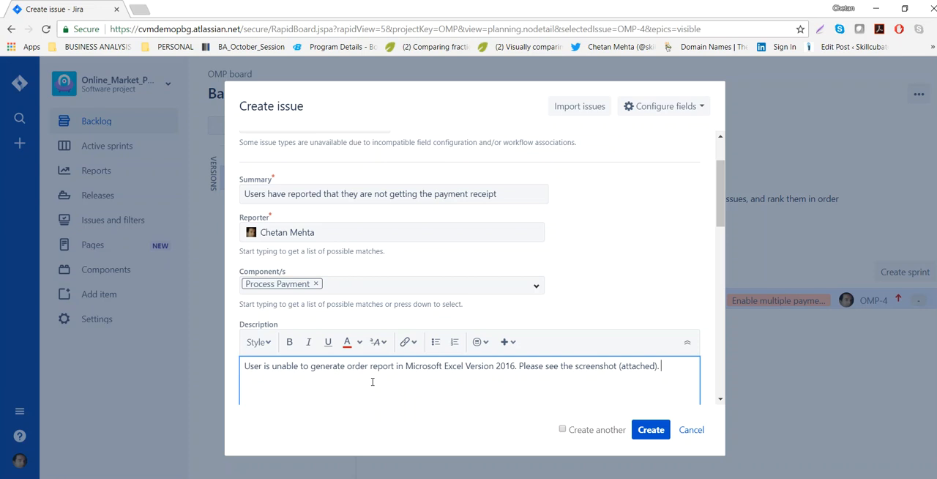
# Change the bug's component to Reporting to match the order report described.
pyautogui.click(318, 285)
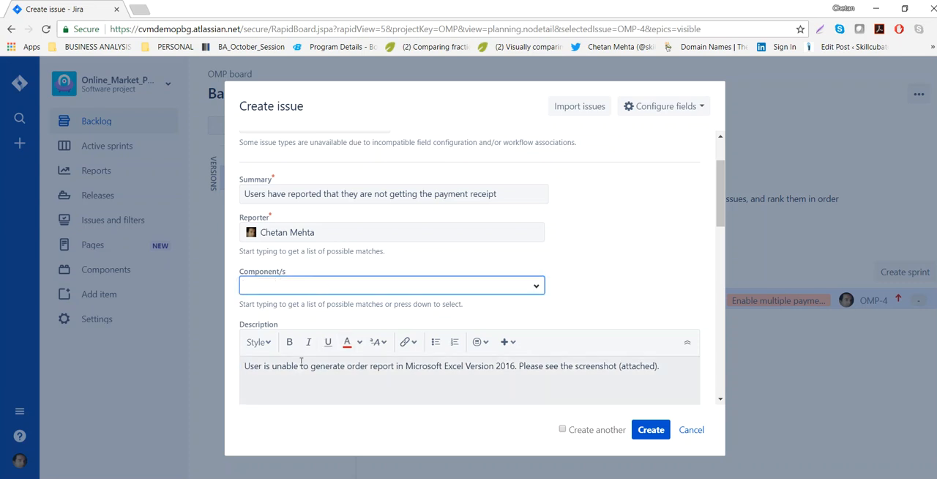
pyautogui.moveTo(311, 366); pyautogui.dragTo(414, 366)
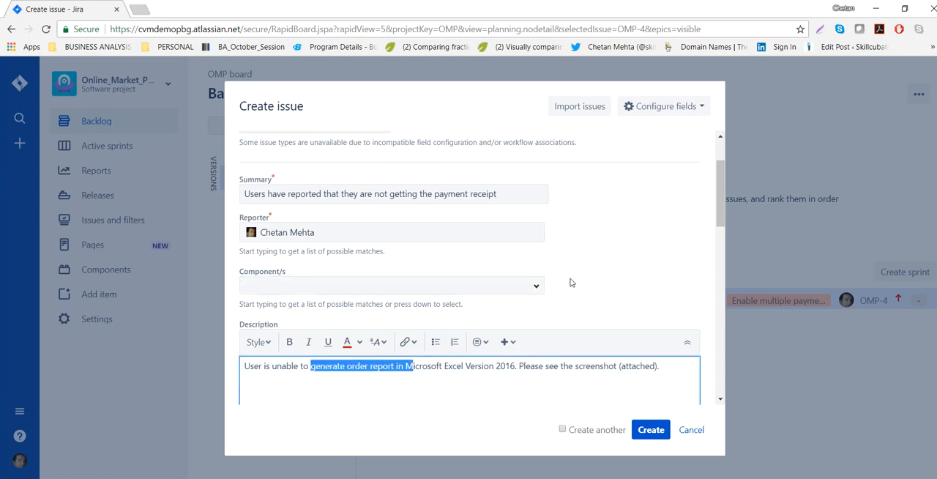
pyautogui.click(538, 292)
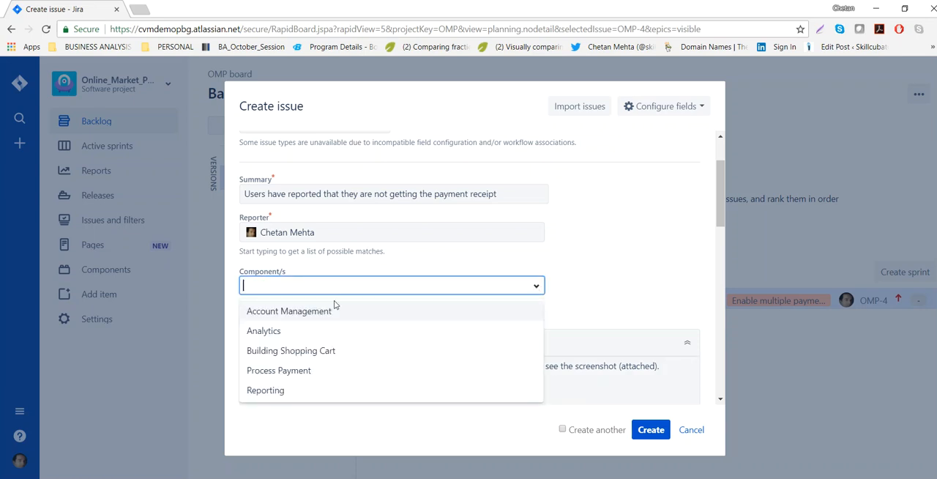
pyautogui.click(275, 390)
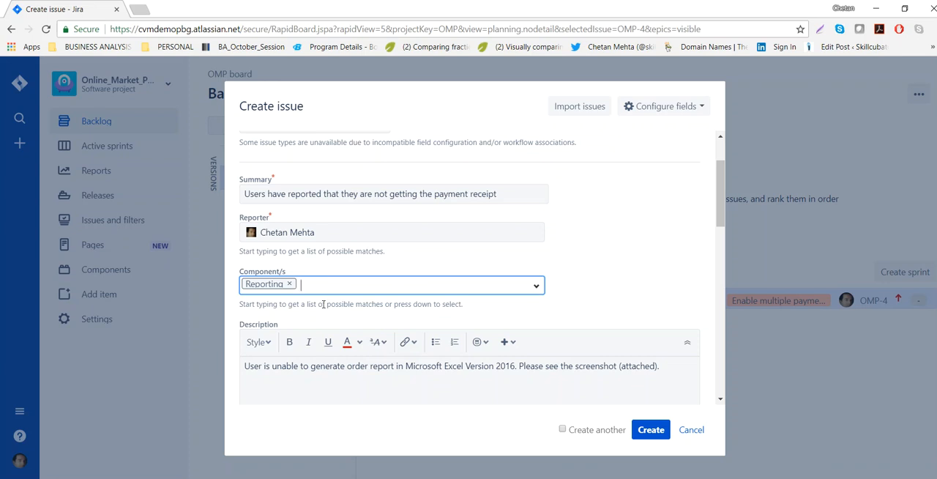
pyautogui.click(642, 294)
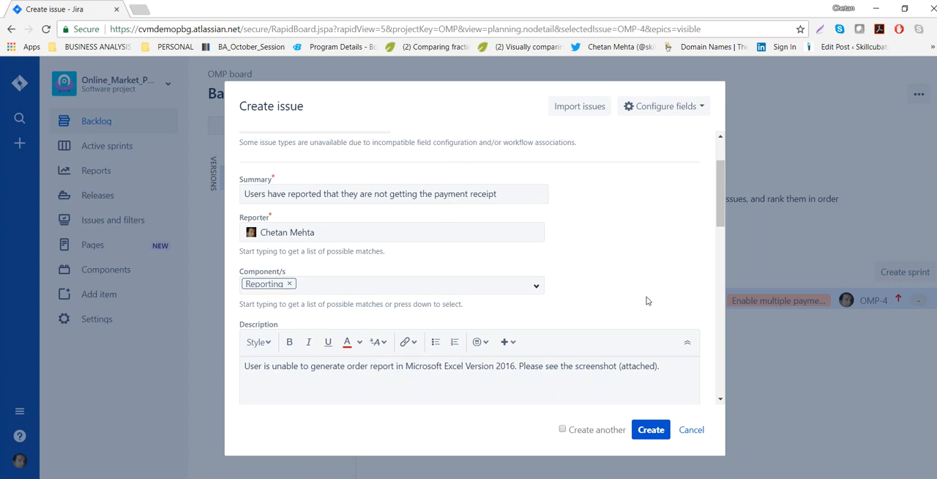
# Set the bug's fix version to Release_2 and review the priority options, keeping Medium.
pyautogui.scroll(-2, 644, 304)
pyautogui.scroll(-2, 567, 318)
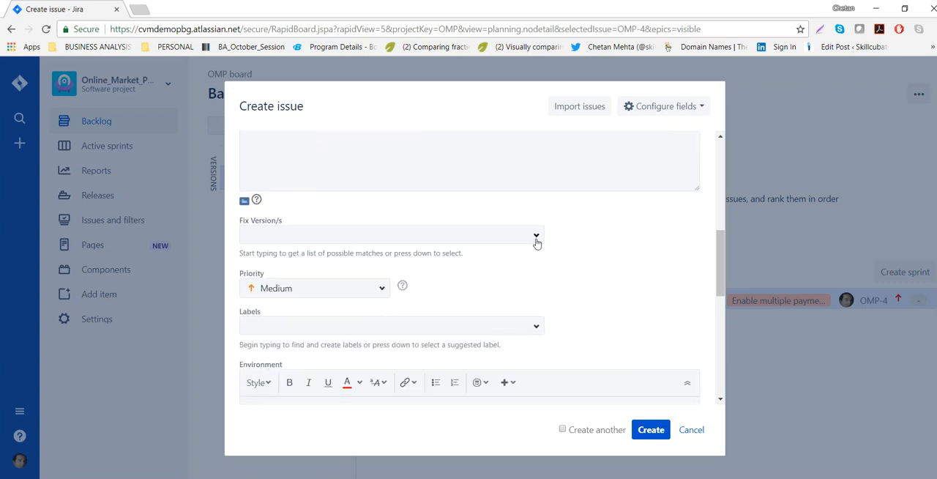
pyautogui.click(536, 240)
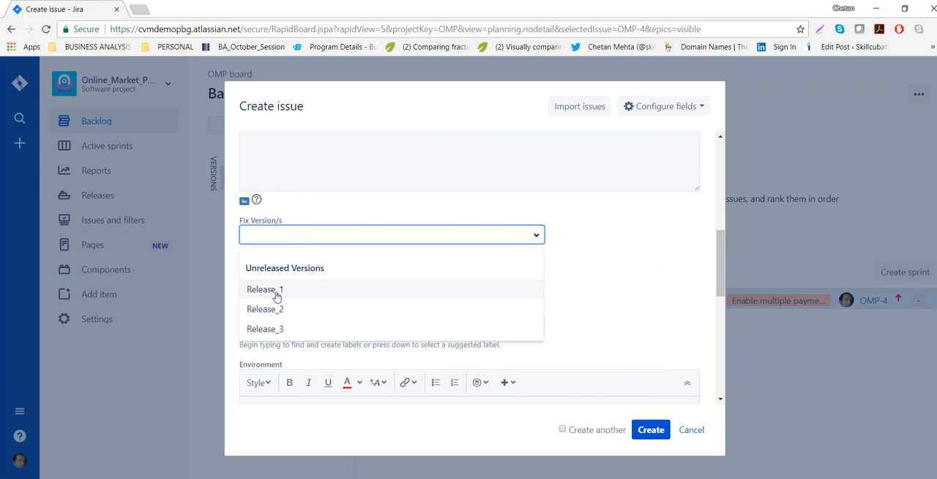
pyautogui.click(283, 314)
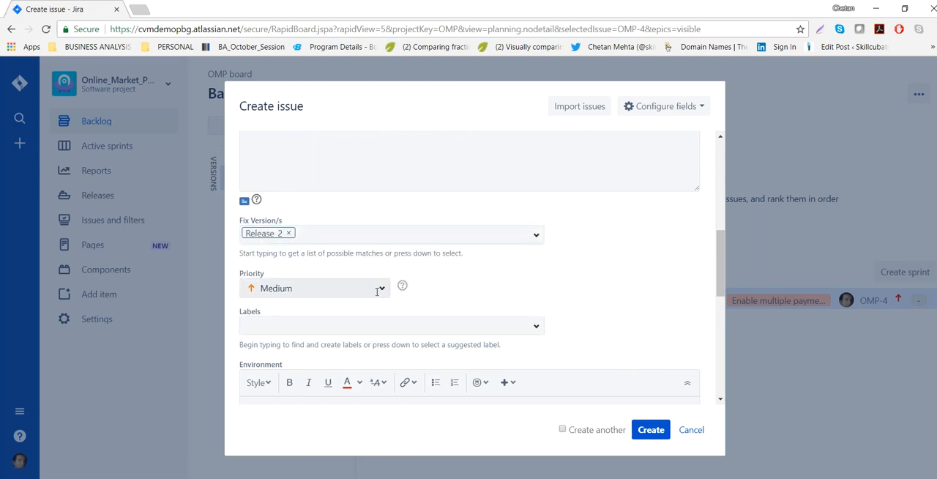
pyautogui.click(382, 291)
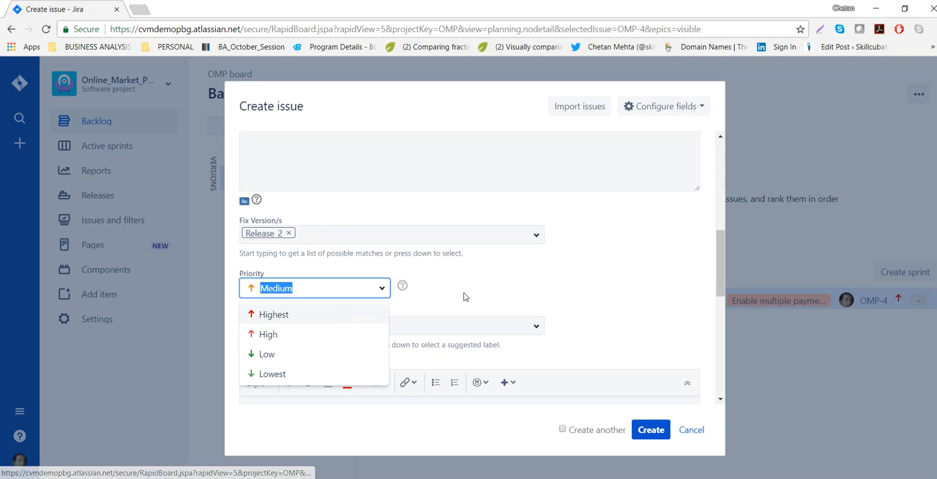
pyautogui.click(564, 281)
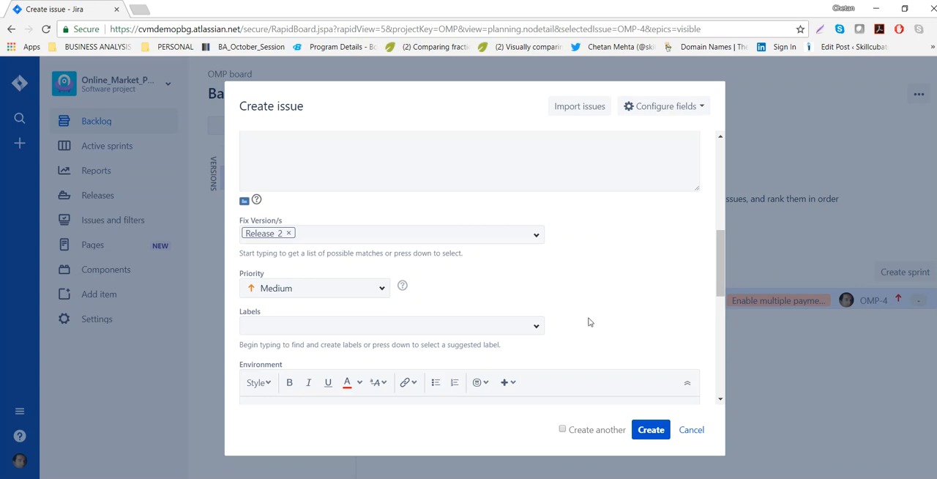
# Check the bug description in the Word document and add the new label "orderreporting" to the bug.
pyautogui.click(528, 325)
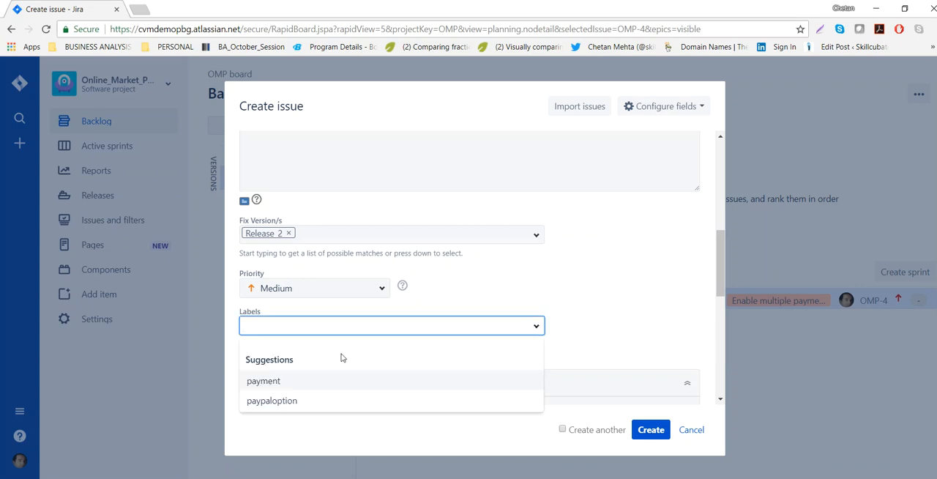
pyautogui.click(605, 264)
pyautogui.click(320, 318)
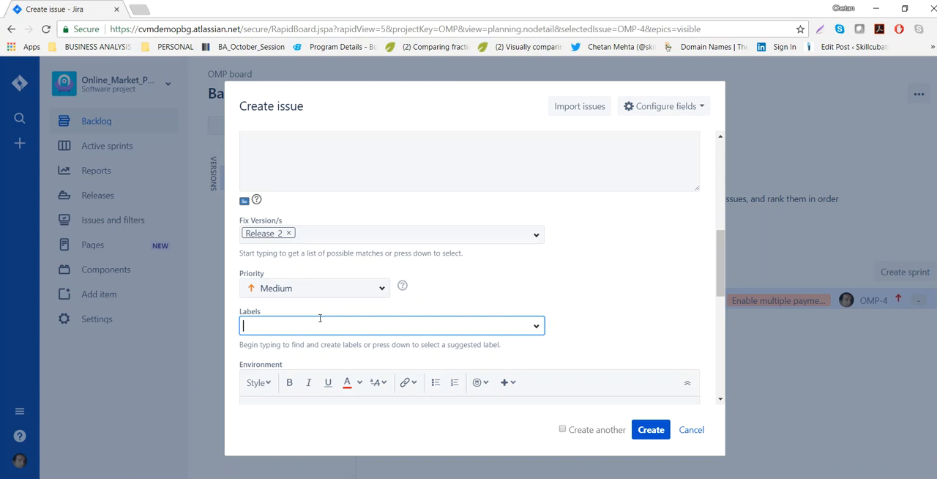
pyautogui.hotkey('alt', 'Tab')
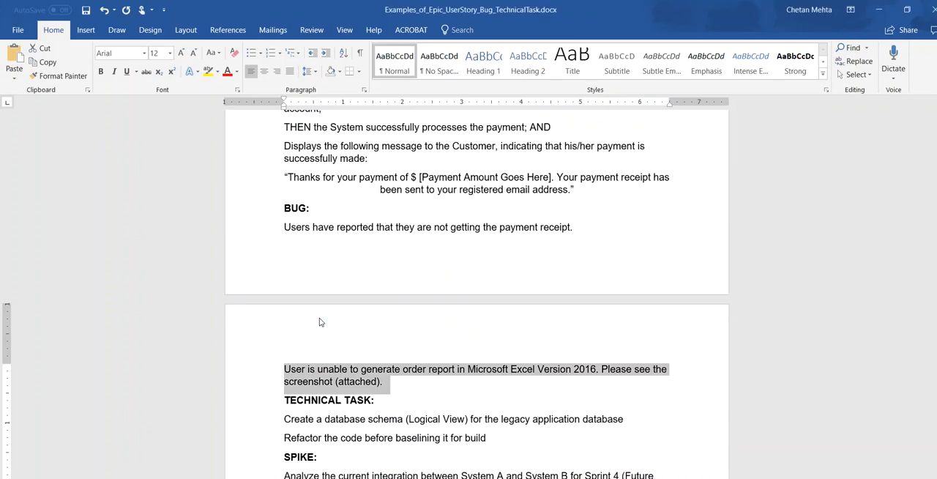
pyautogui.hotkey('alt', 'Tab')
pyautogui.write('orderreporting')
pyautogui.press('space')
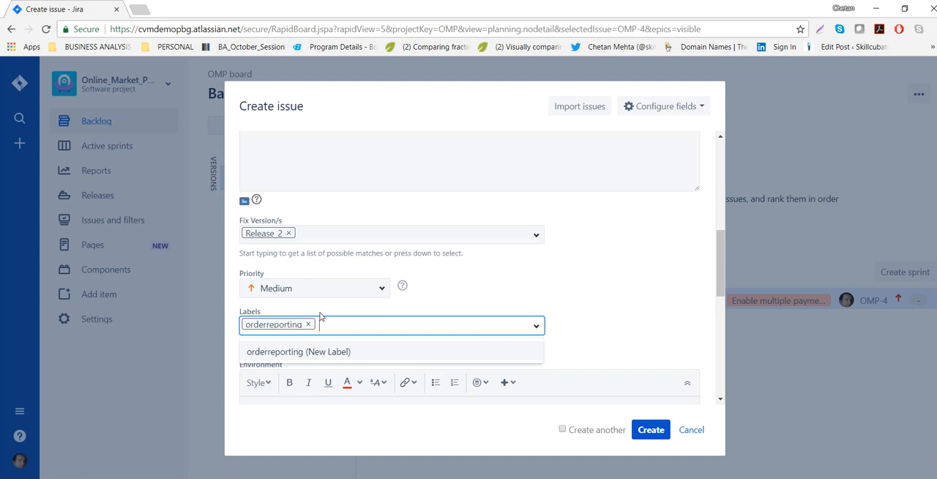
# Add the separate labels "Microsoft" and "Excel" to the bug and leave its Environment field empty.
pyautogui.write('Micr')
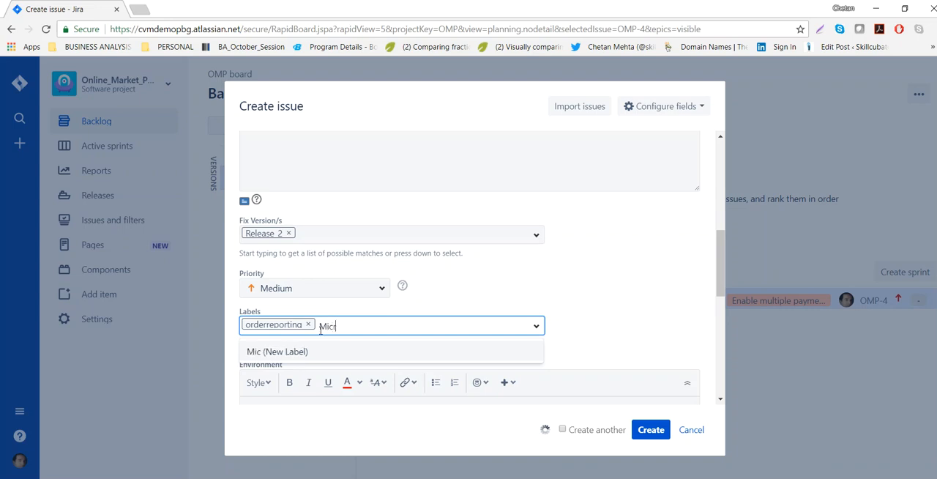
pyautogui.write('osoft E')
pyautogui.press('BackSpace')
pyautogui.press('BackSpace')
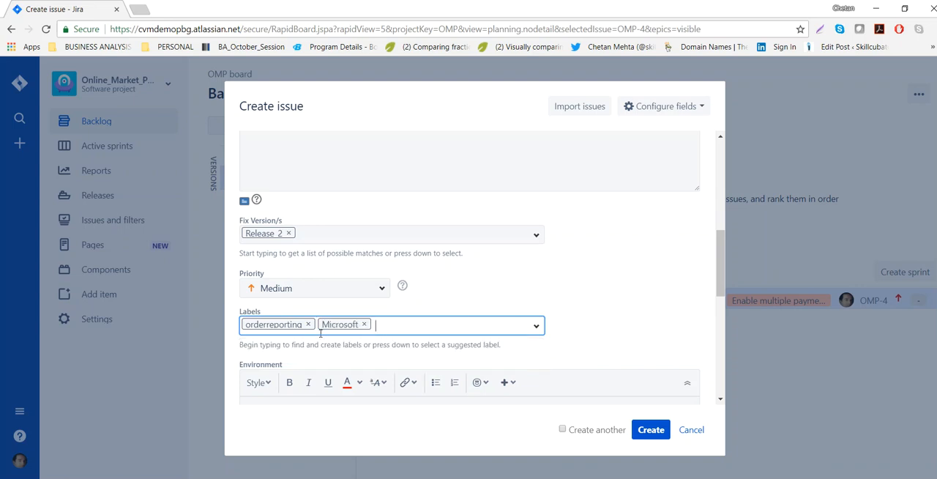
pyautogui.write('Excel')
pyautogui.scroll(-2, 630, 310)
pyautogui.click(398, 288)
# Attach the file WEEKLY_STATUS_REPORT.docx from the Documents folder to the bug.
pyautogui.scroll(-1, 403, 286)
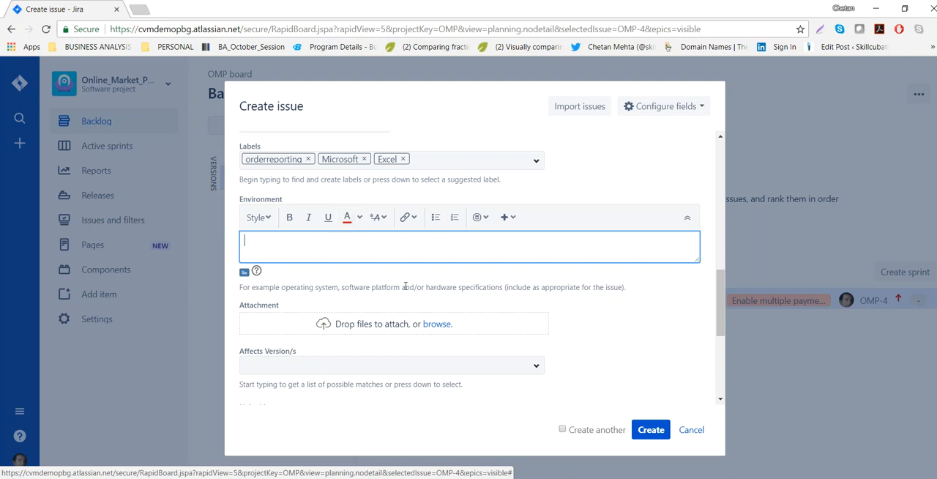
pyautogui.click(435, 327)
pyautogui.click(578, 197)
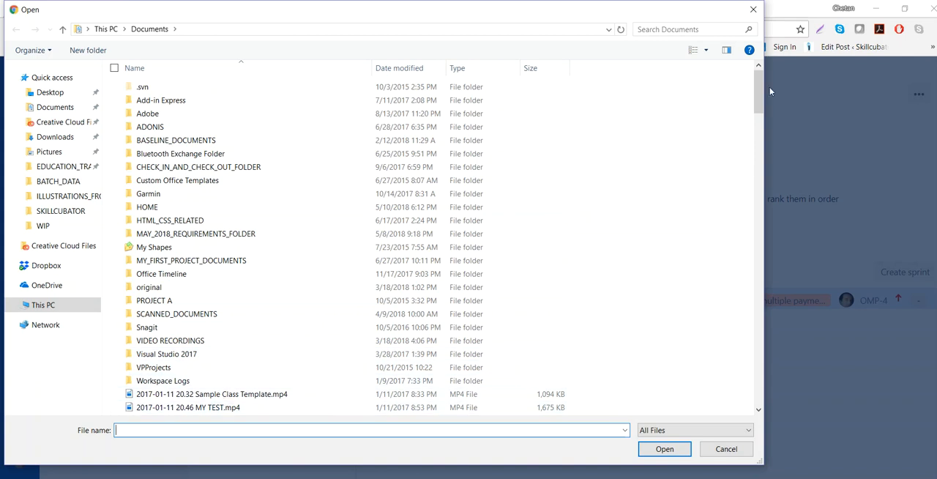
pyautogui.moveTo(759, 95); pyautogui.dragTo(734, 328)
pyautogui.scroll(-7, 734, 328)
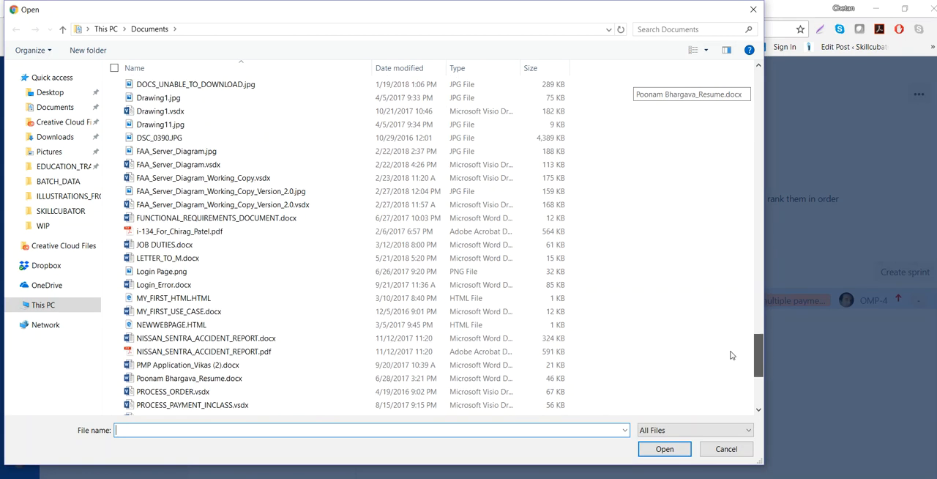
pyautogui.scroll(-5, 188, 366)
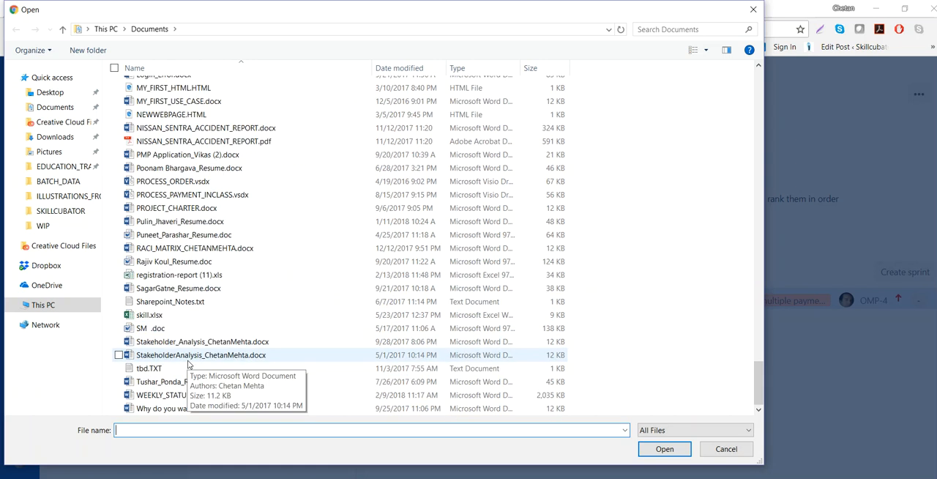
pyautogui.doubleClick(197, 399)
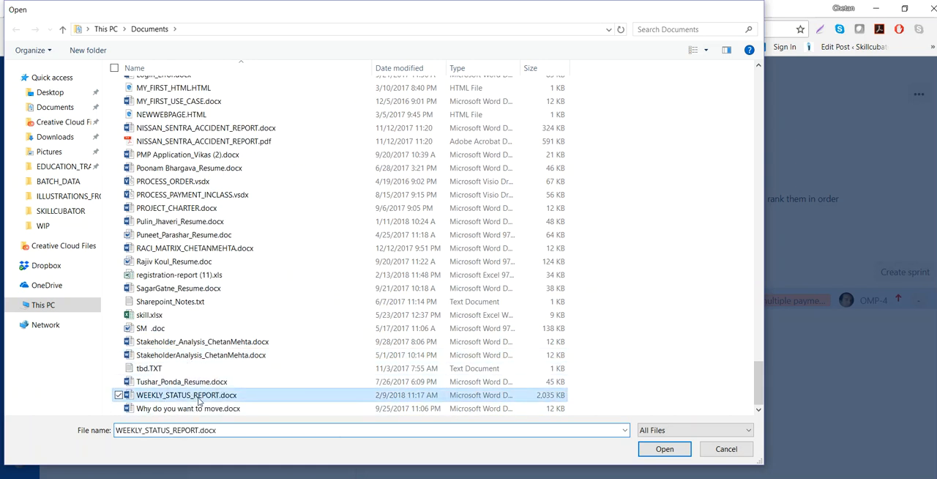
pyautogui.click(657, 409)
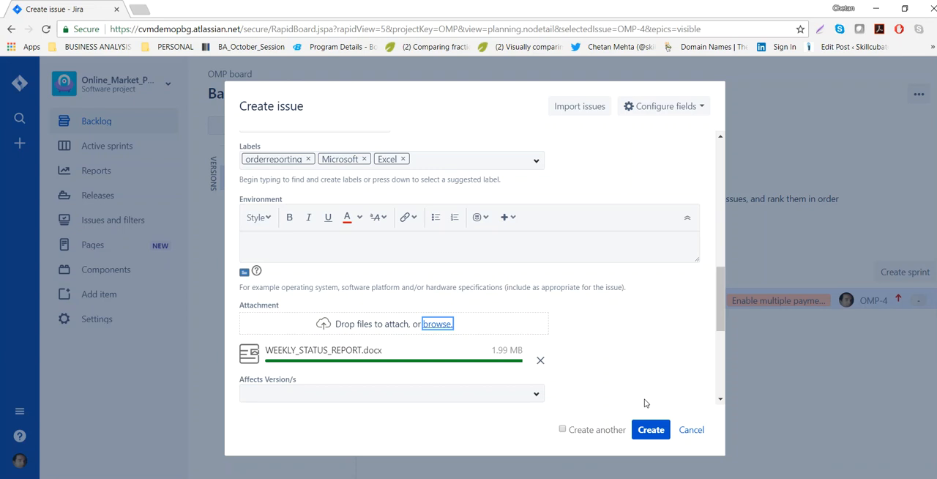
pyautogui.scroll(-2, 644, 369)
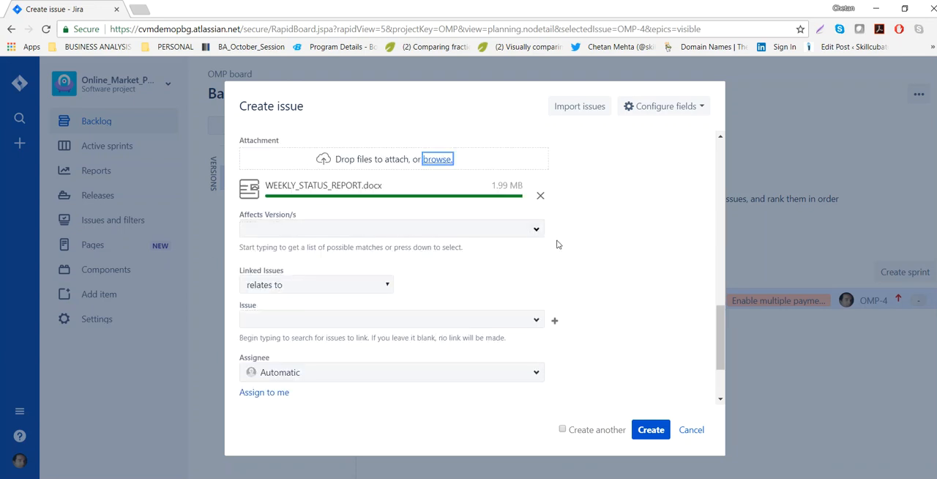
# Review the bug's link types and the issues available for linking, keeping "relates to" and leaving the linked issue empty.
pyautogui.scroll(3, 557, 243)
pyautogui.scroll(2, 586, 262)
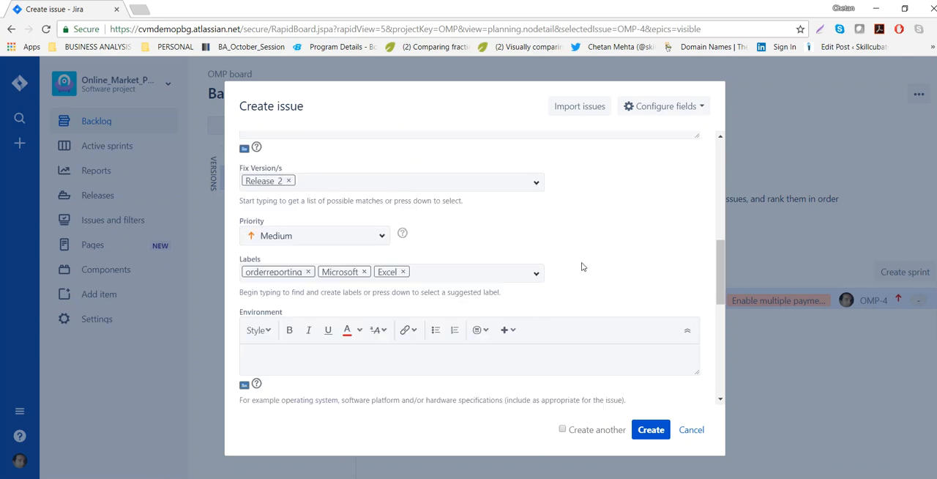
pyautogui.scroll(-4, 581, 266)
pyautogui.scroll(-2, 565, 290)
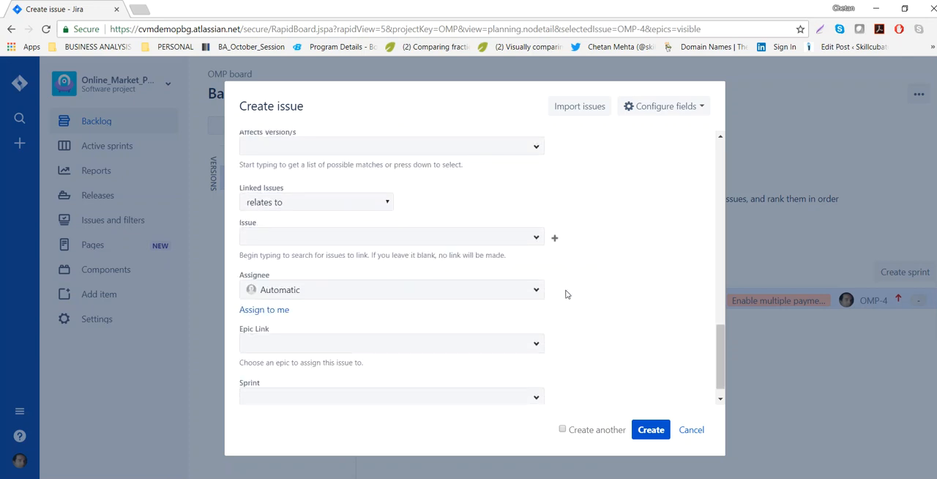
pyautogui.scroll(-1, 565, 293)
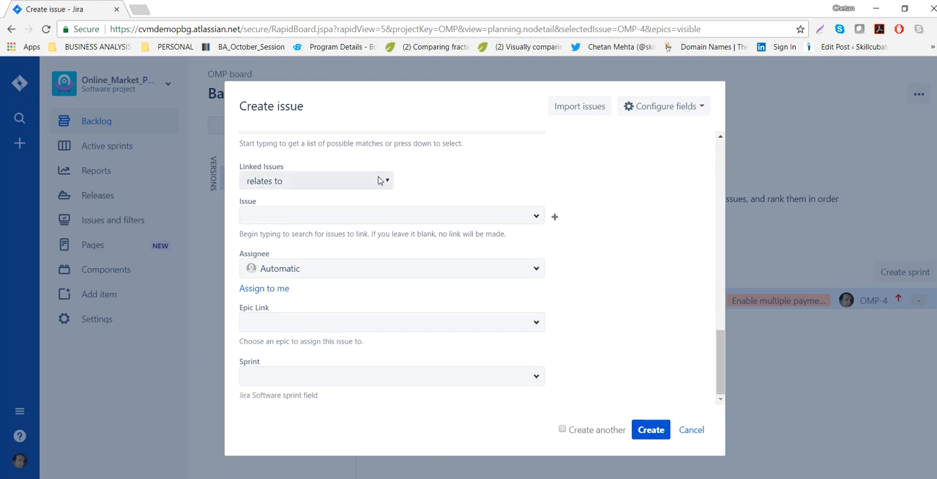
pyautogui.click(388, 184)
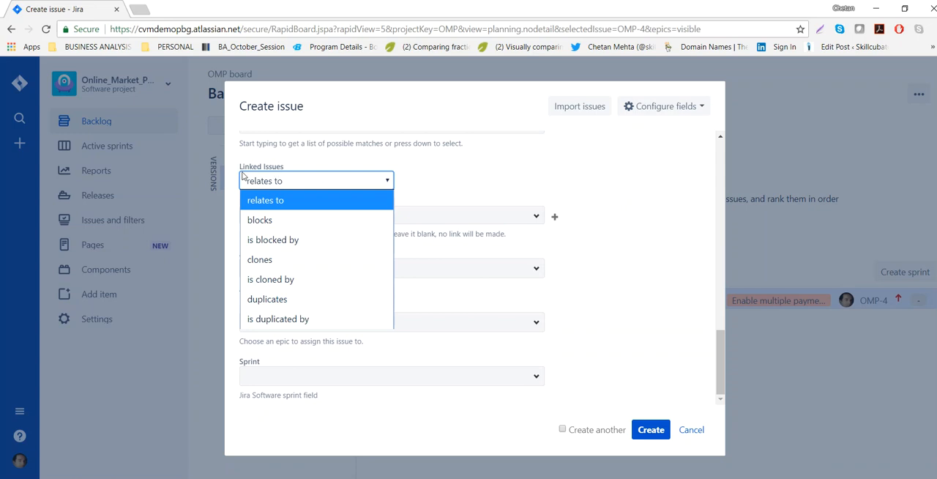
pyautogui.click(279, 185)
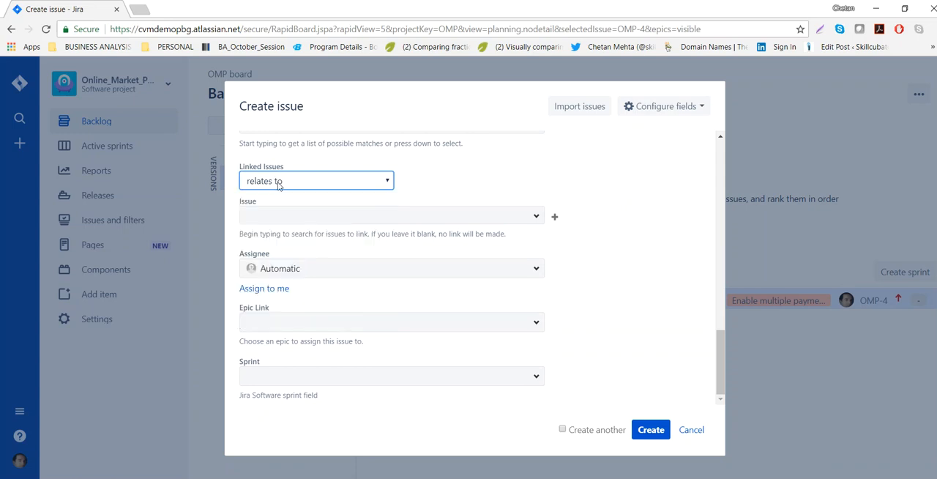
pyautogui.click(536, 217)
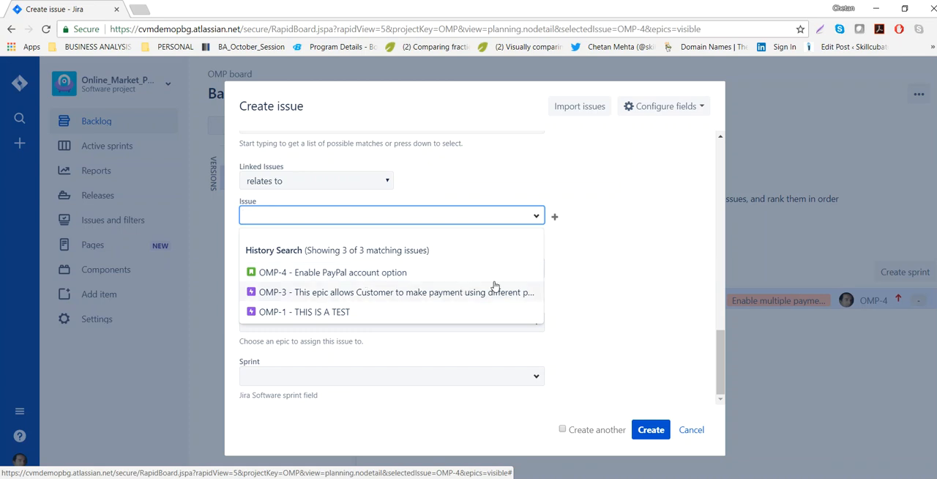
pyautogui.click(627, 268)
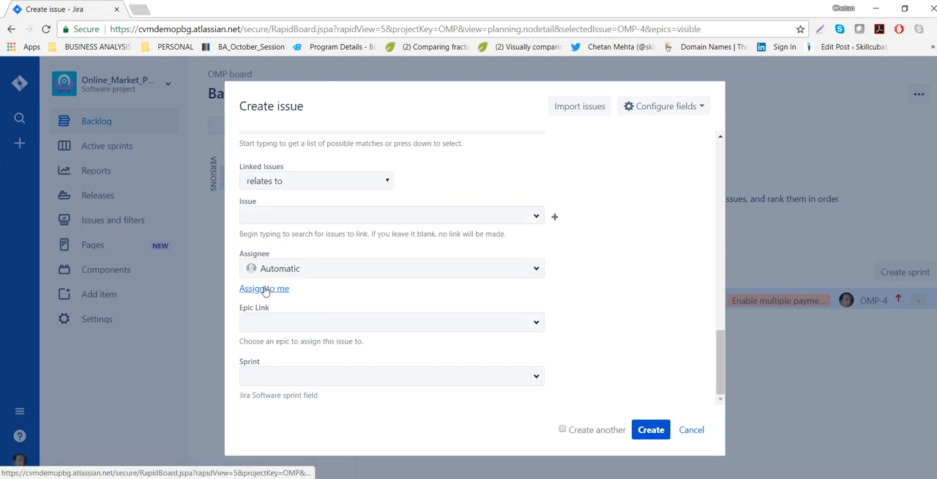
# Assign the bug to the last user in the assignee list instead of Automatic.
pyautogui.click(537, 271)
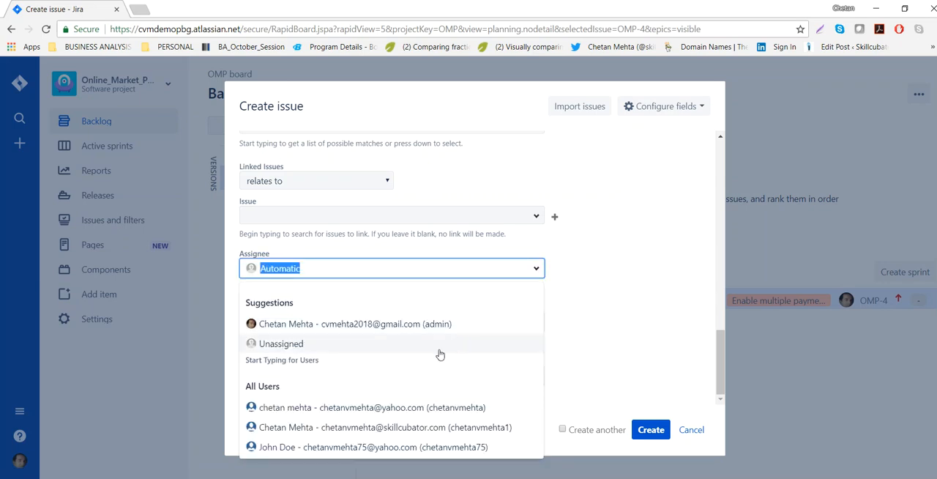
pyautogui.click(308, 447)
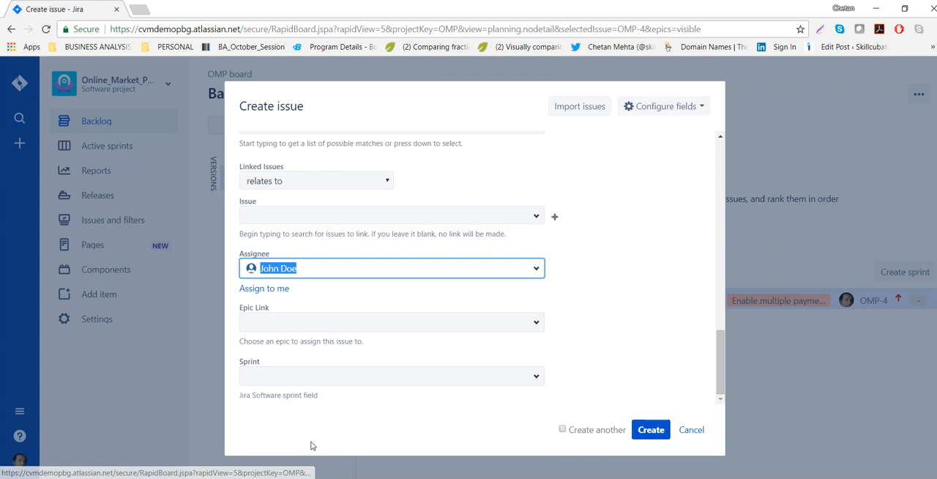
pyautogui.click(638, 258)
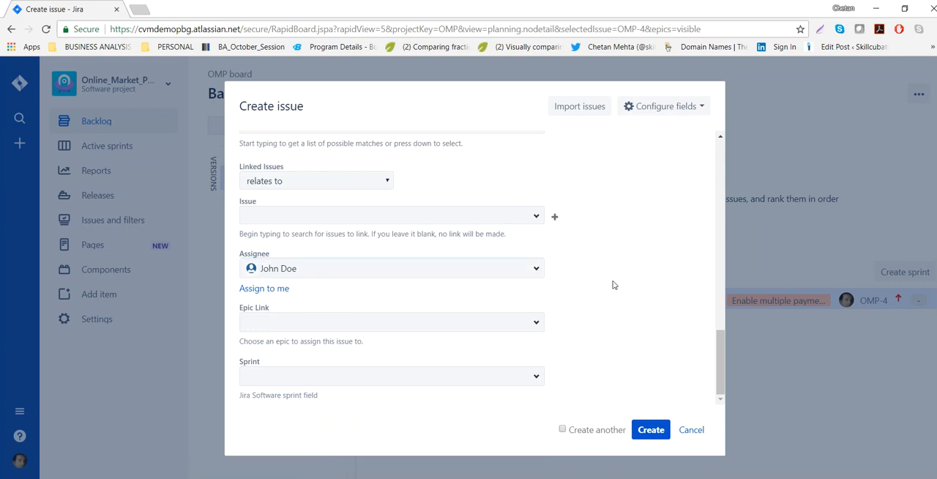
# Review the Epic Link and Sprint options, leave both fields empty, and create the bug.
pyautogui.click(537, 324)
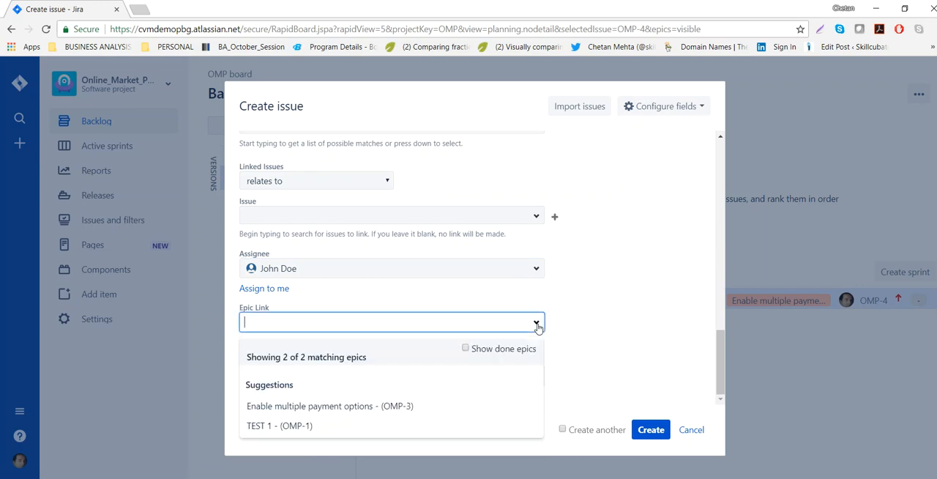
pyautogui.click(586, 309)
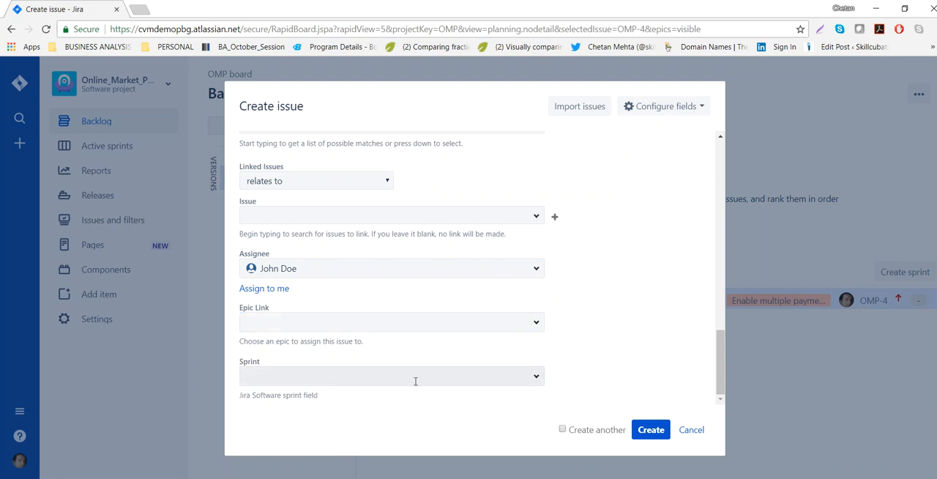
pyautogui.click(536, 378)
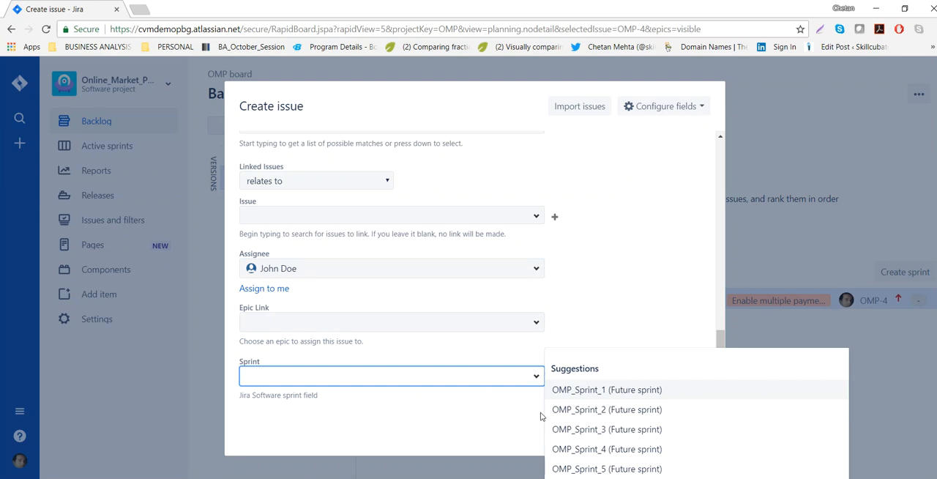
pyautogui.click(645, 325)
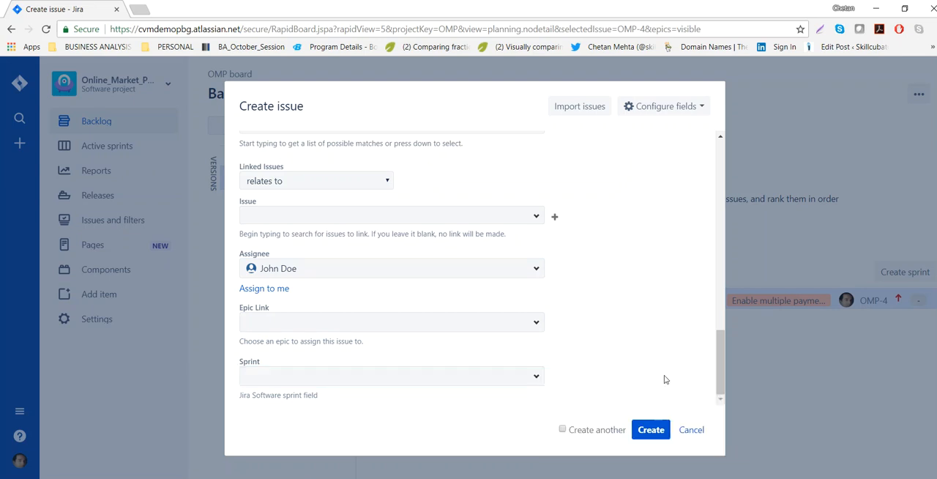
pyautogui.click(642, 430)
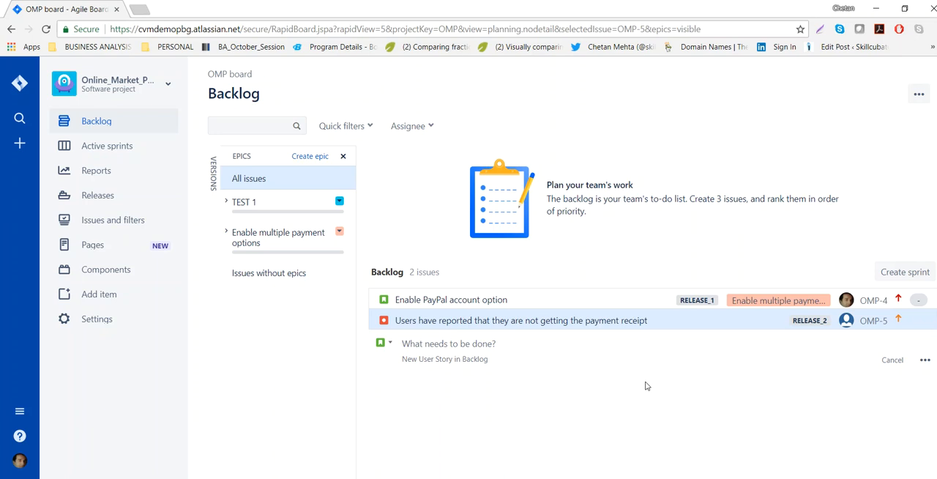
# Open the full creation form for another backlog issue and show the available issue types.
pyautogui.click(925, 359)
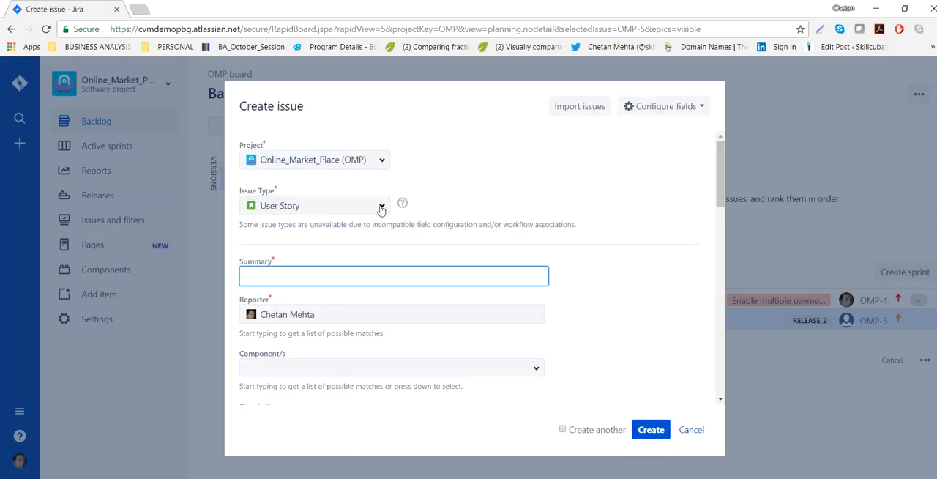
pyautogui.click(376, 205)
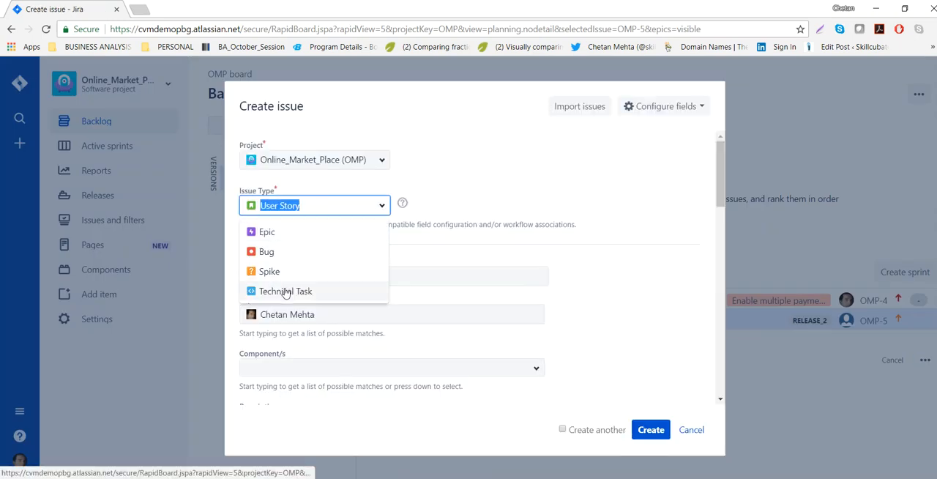